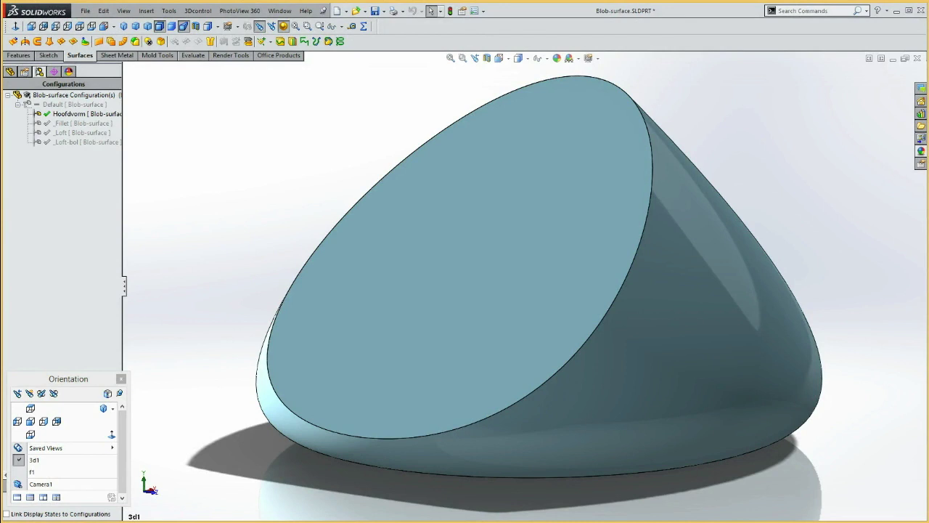
Switch between the _Fillet and _Loft configurations, viewing the model from saved view f1.
click(76, 123)
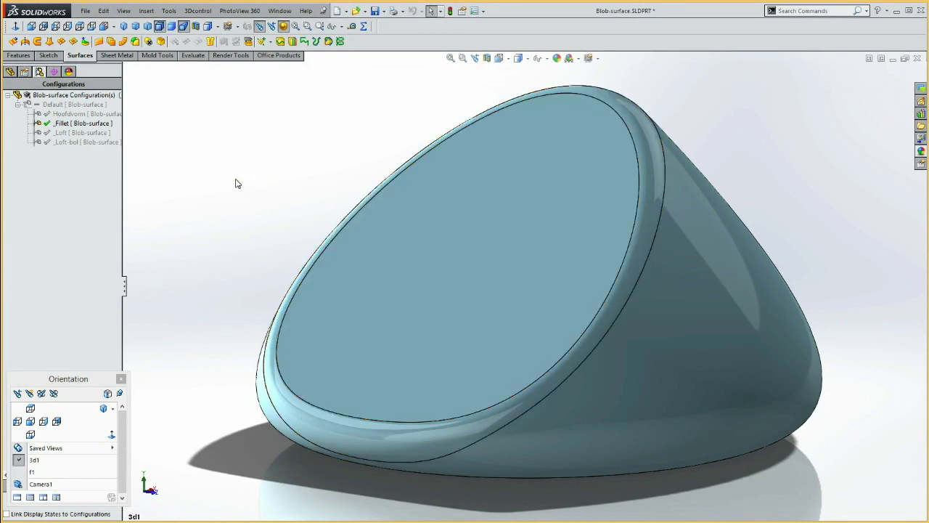
double_click(93, 132)
click(195, 181)
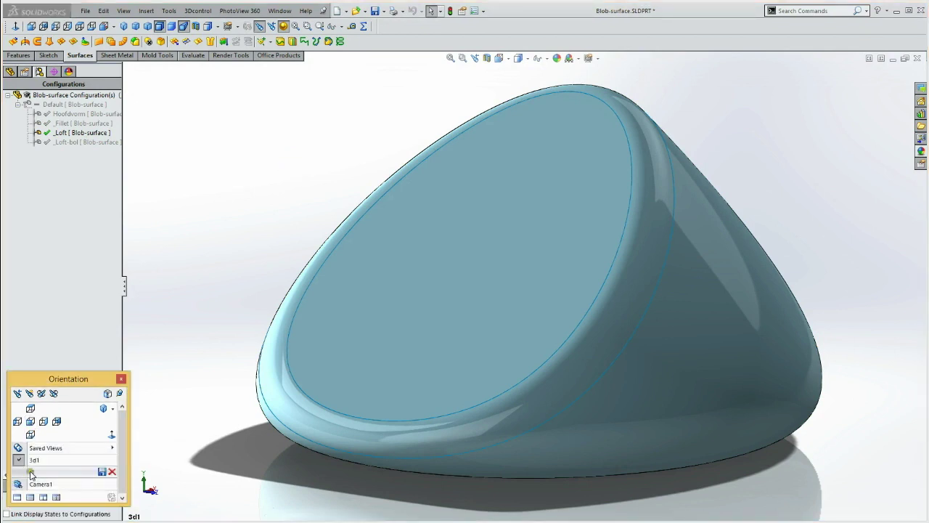
click(31, 473)
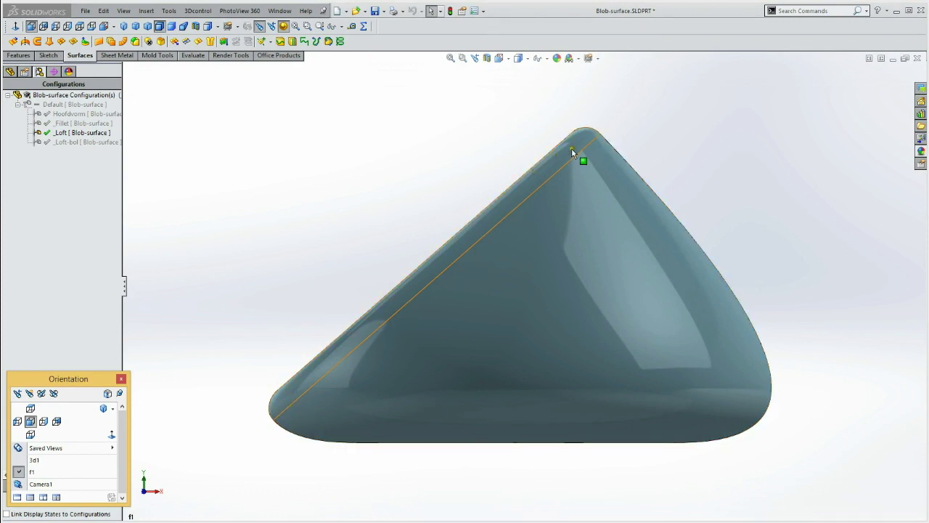
text(f1)
click(82, 125)
Activate the _Fillet then _Loft-bol configurations and orbit to see the open top face.
double_click(81, 125)
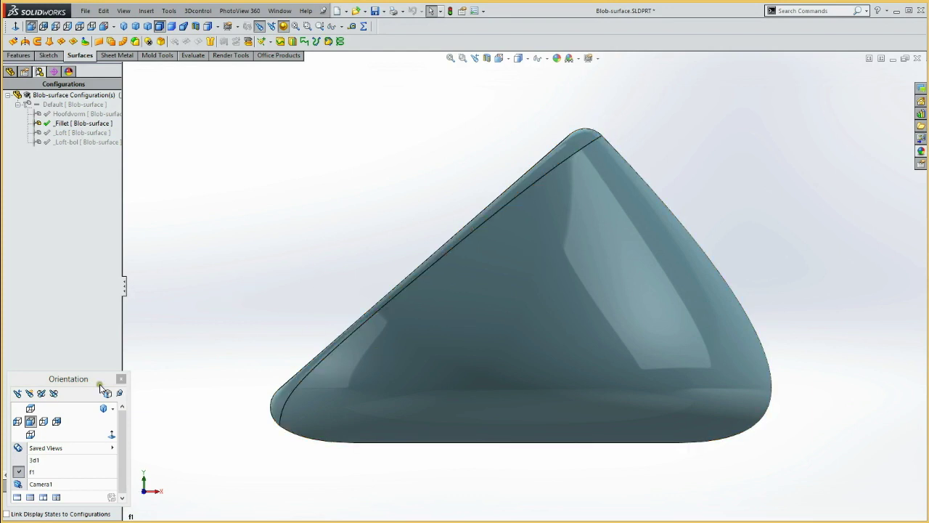
click(73, 141)
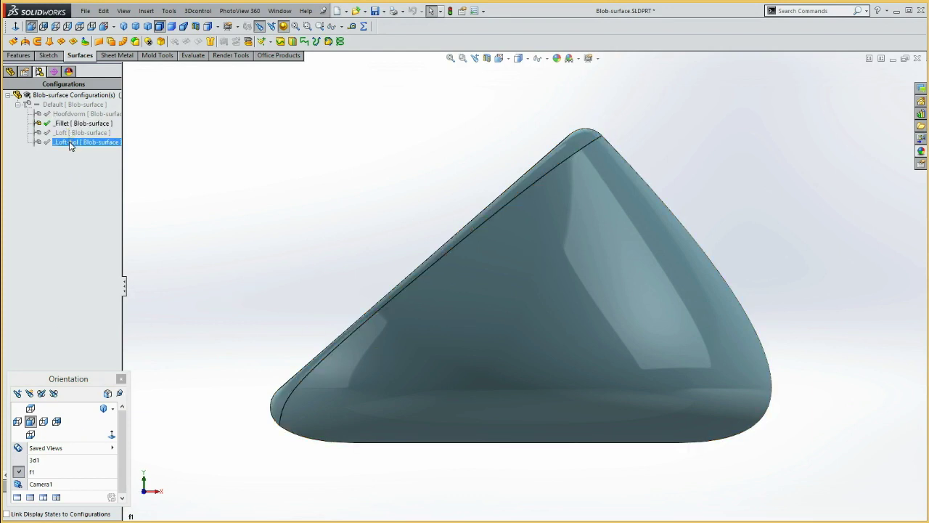
double_click(71, 143)
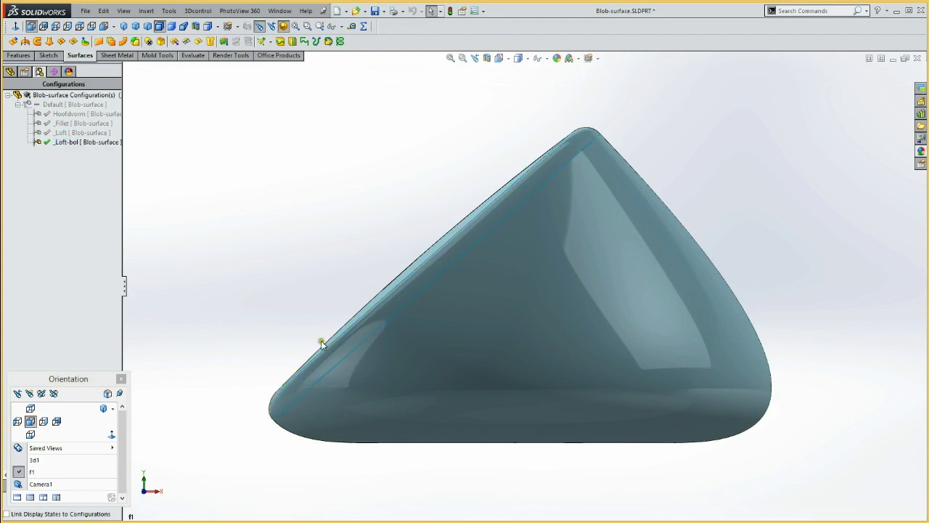
click(529, 180)
middle_drag(283, 196, 315, 222)
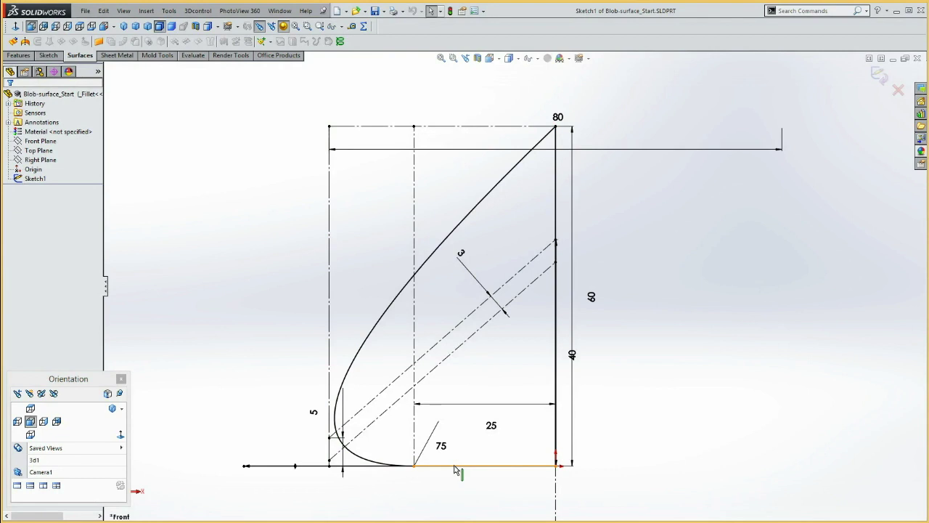
Revolve Sketch1 360° about the vertical centreline into Revolve1 and set Front view.
click(22, 56)
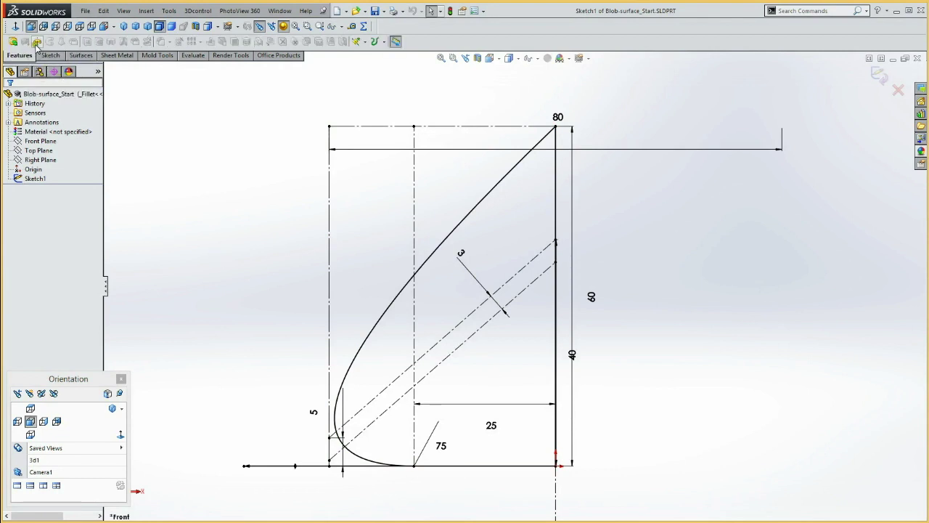
click(37, 42)
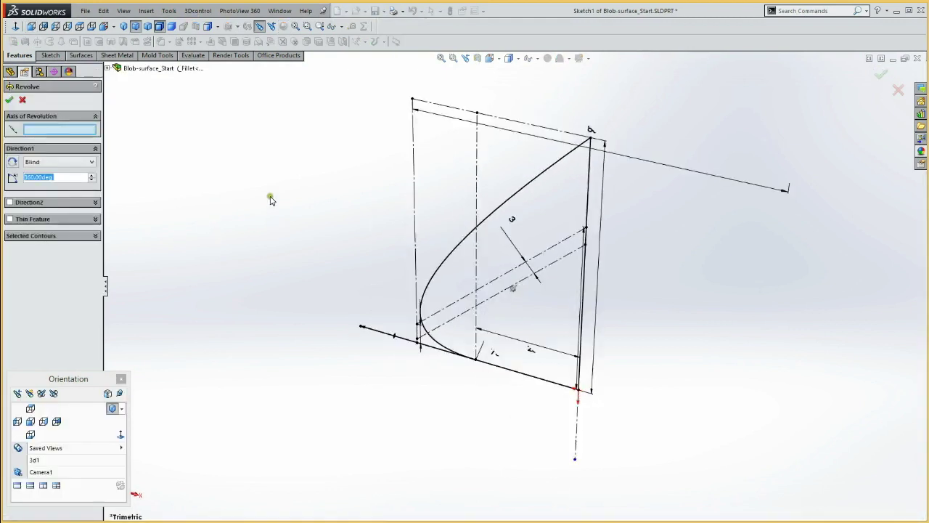
click(579, 427)
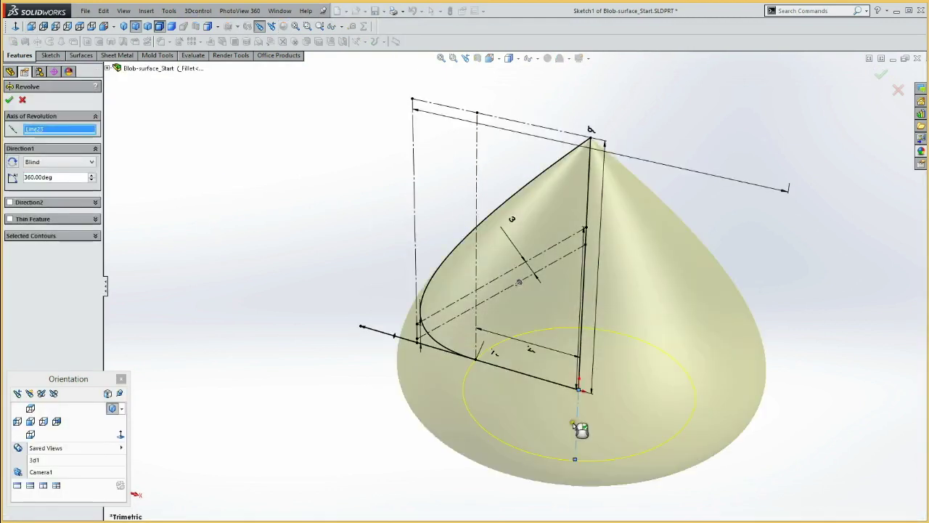
click(11, 101)
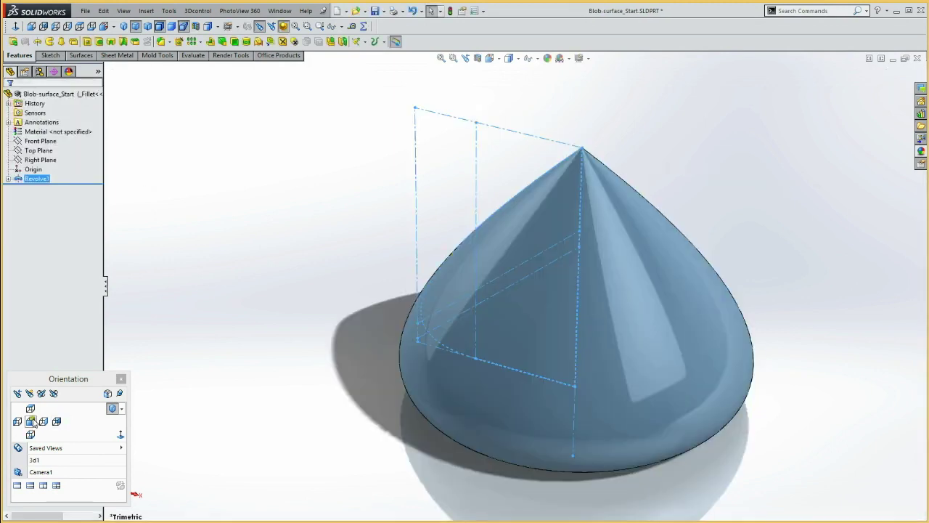
click(30, 421)
Hide Sketch1 under Revolve1 and select the Front Plane.
click(8, 179)
click(42, 186)
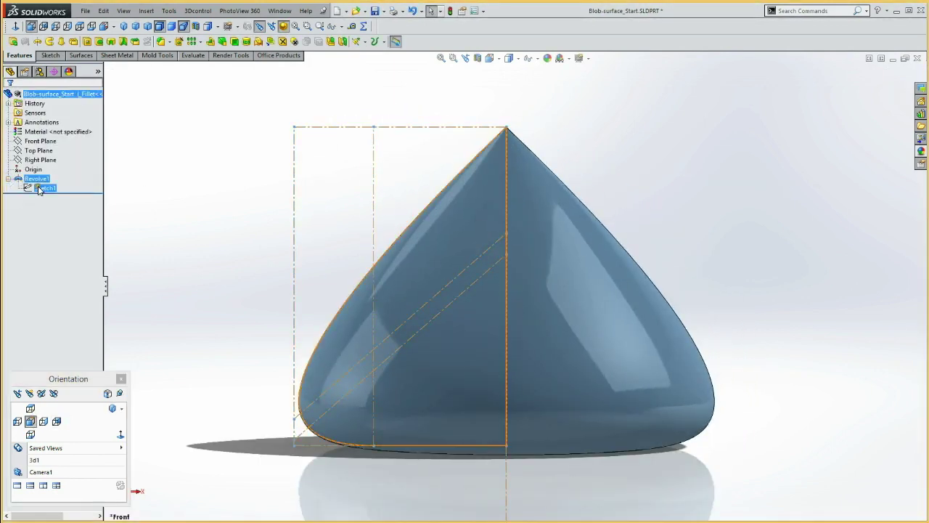
click(46, 169)
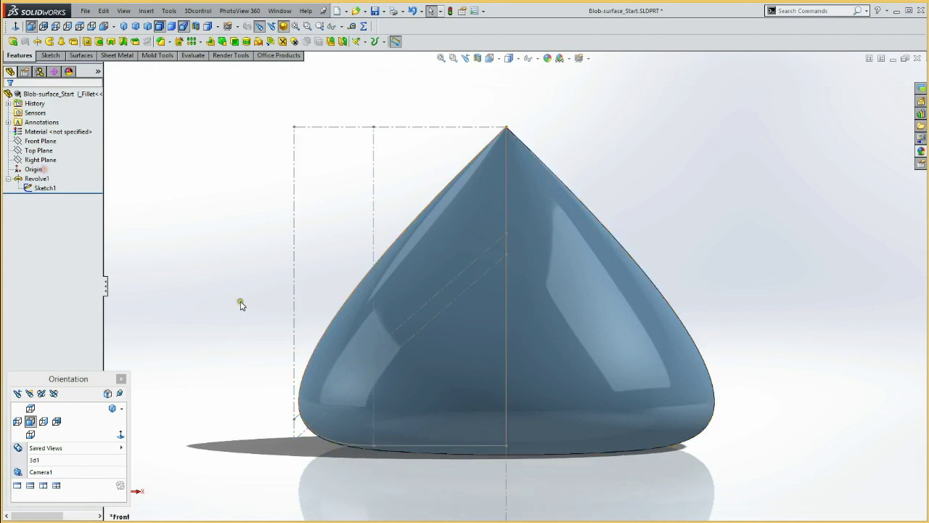
click(392, 335)
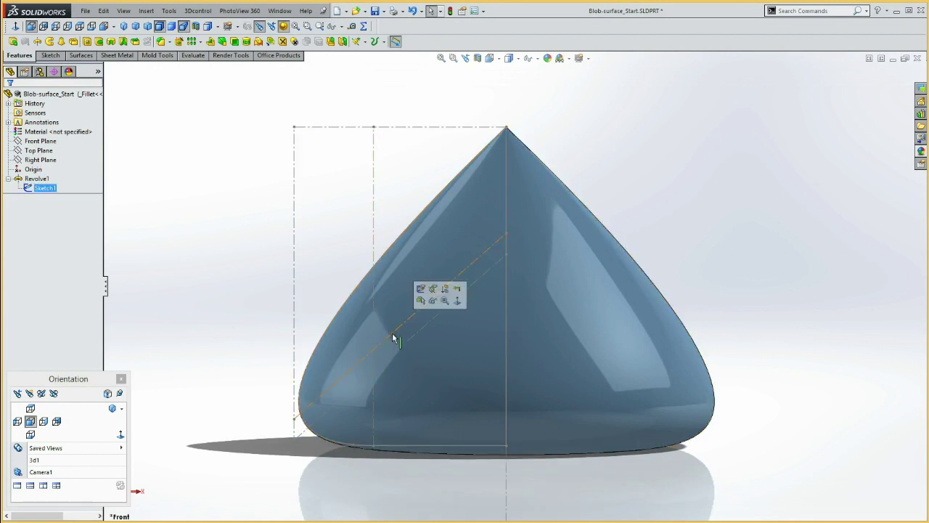
click(192, 282)
Sketch on the Front Plane a converted copy of the angled line, extended past the cone's tip.
click(44, 141)
click(53, 130)
click(401, 325)
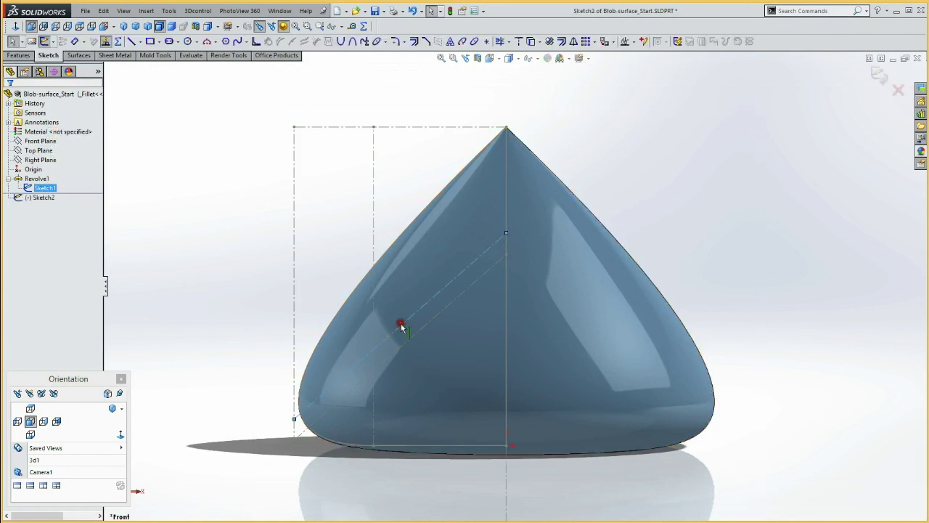
click(532, 42)
mouse_move(506, 233)
mouse_down()
mouse_move(561, 163)
mouse_move(589, 160)
mouse_up()
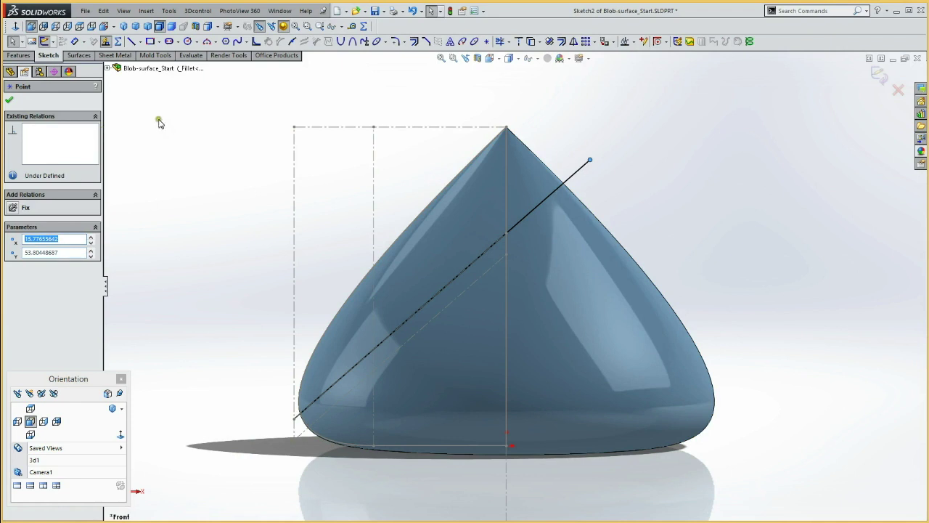
Cut Through All along the line to slice the cone at an angle as Cut-Extrude1.
click(25, 56)
click(87, 42)
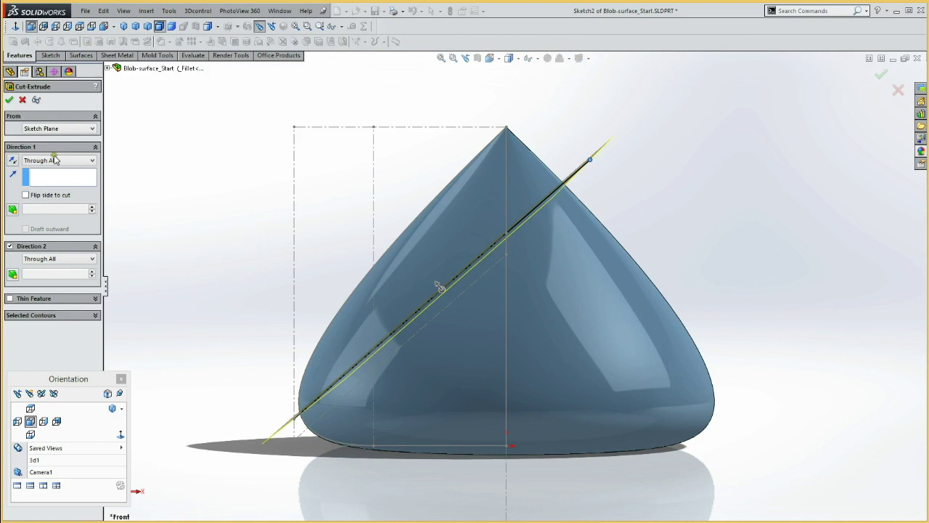
click(10, 102)
middle_drag(228, 255, 311, 297)
middle_drag(190, 208, 222, 225)
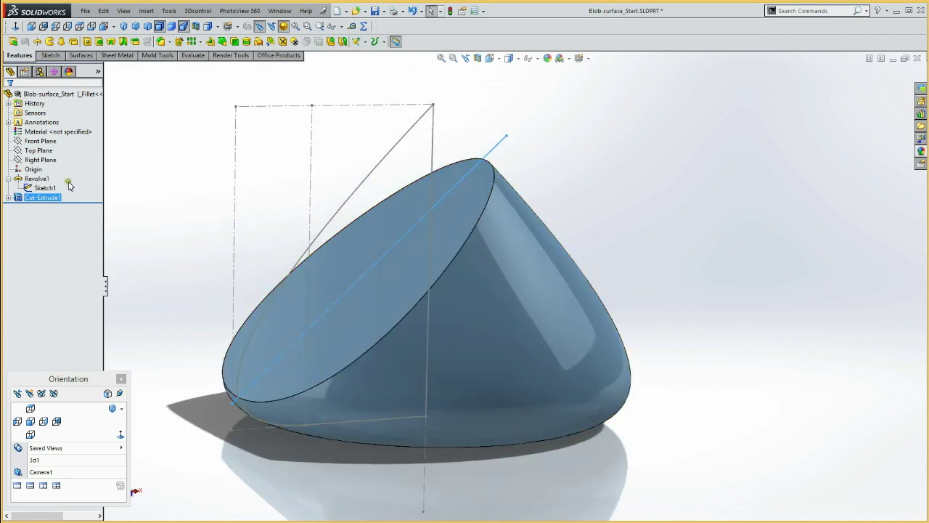
click(45, 188)
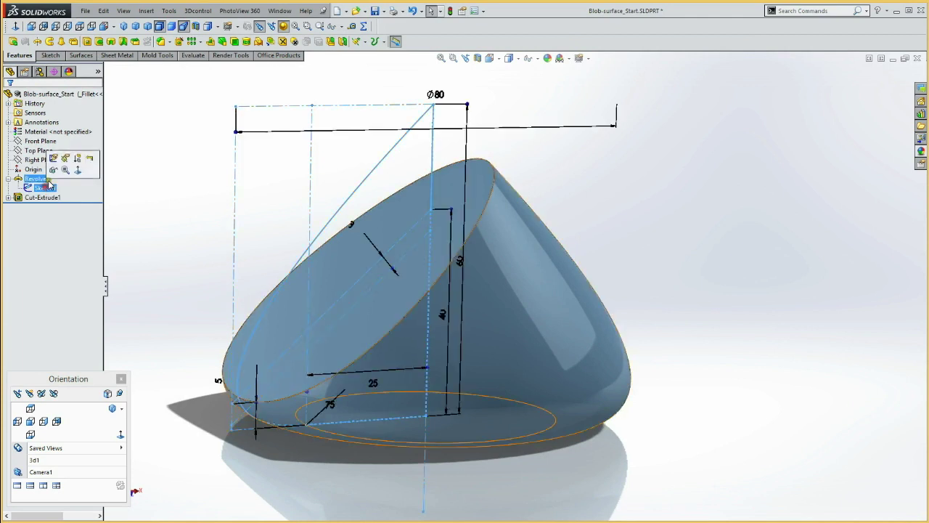
Round the oval edge of the angled face with a 3.5 mm fillet, Fillet1.
click(121, 79)
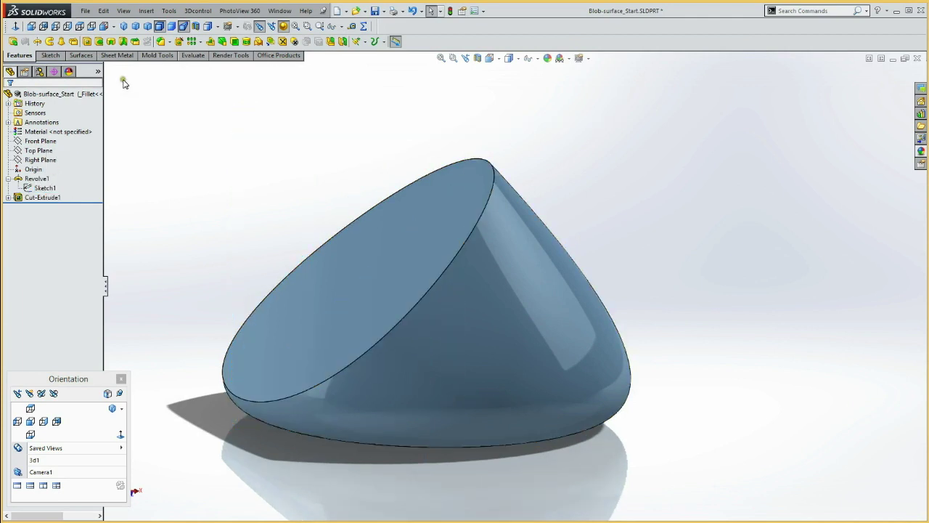
click(160, 41)
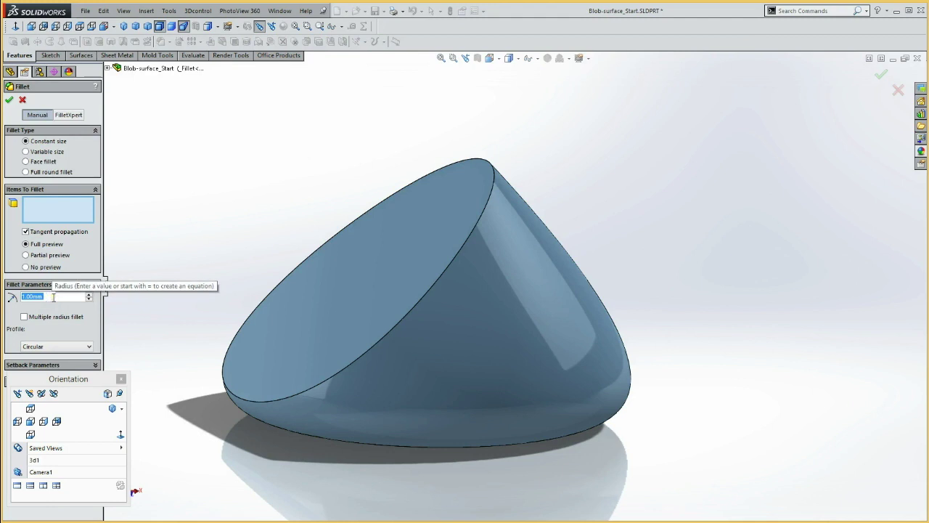
text(3.5)
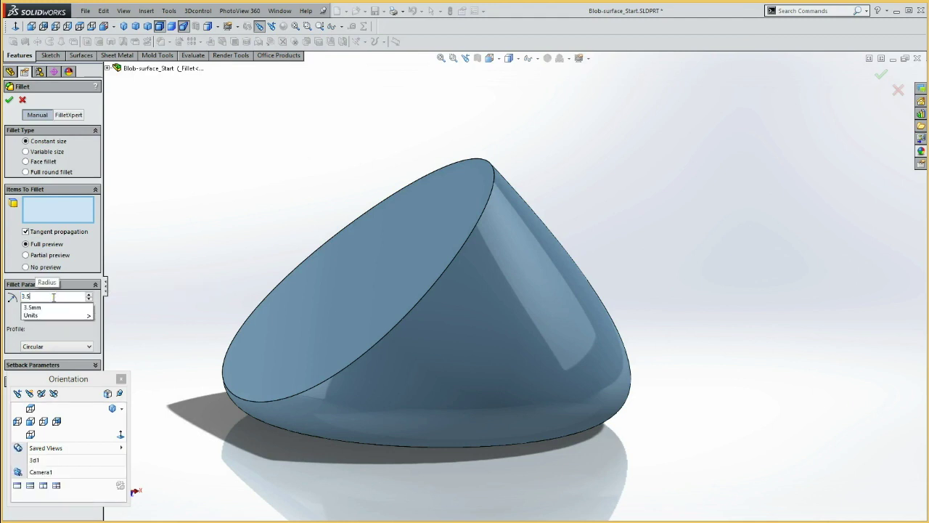
click(388, 333)
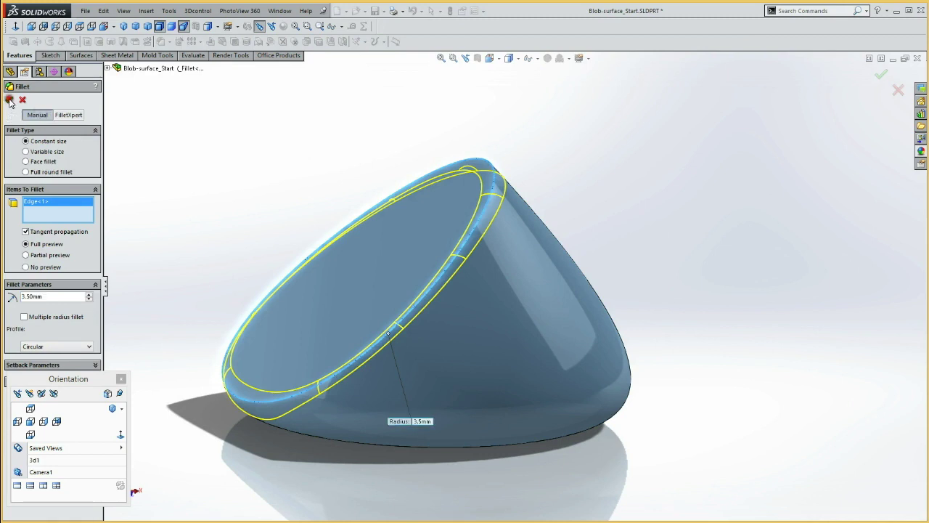
key(Return)
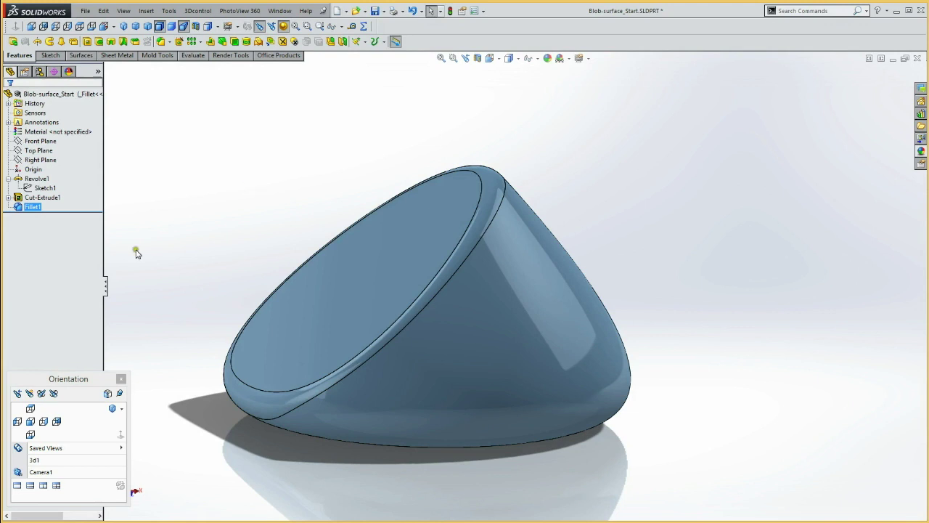
click(36, 206)
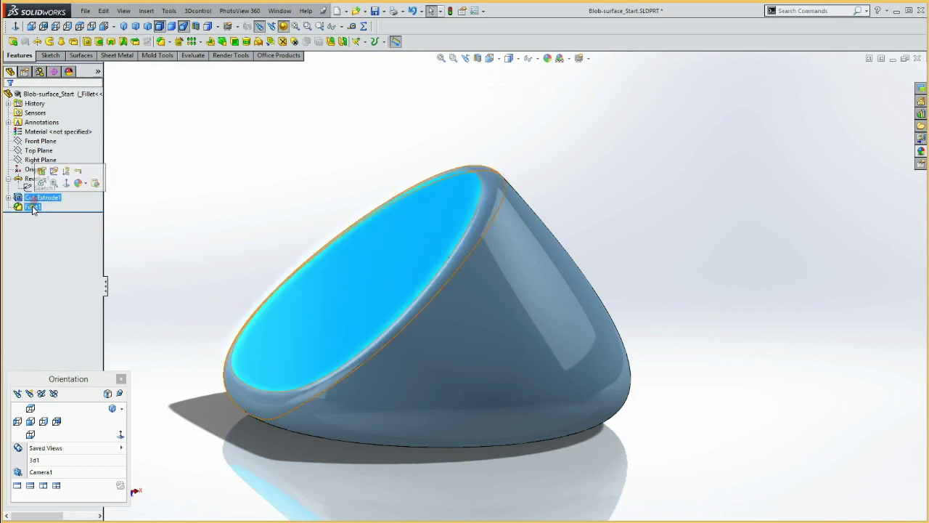
Suppress Fillet1 and save the zoomed-in front view as f1.
click(62, 187)
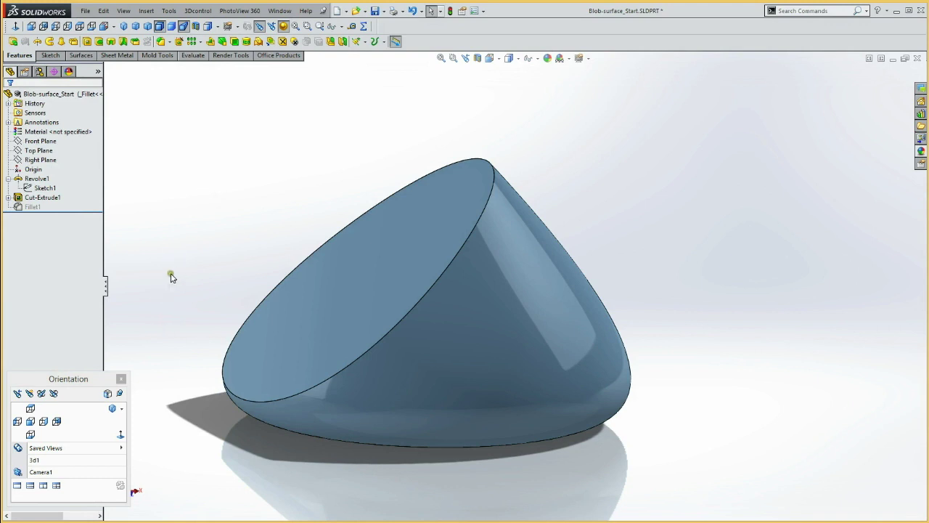
click(29, 421)
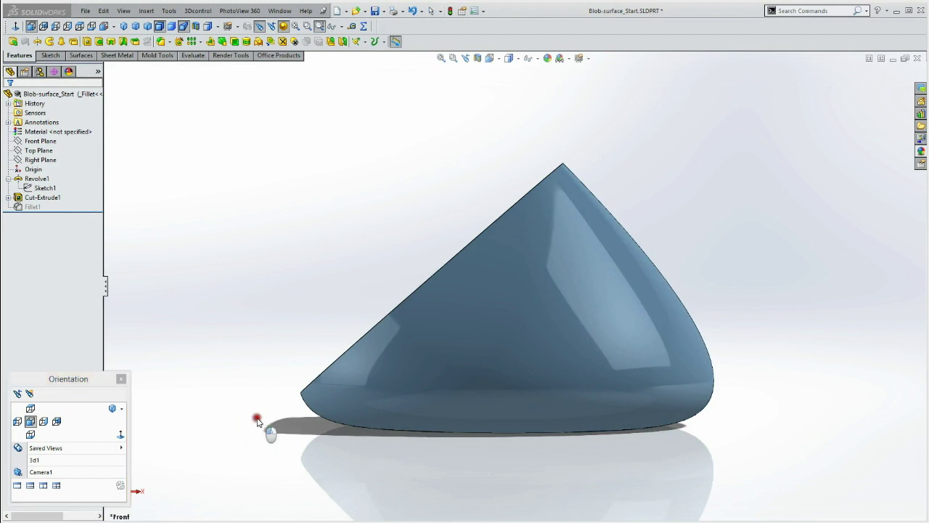
key(shift+z)
key(shift+z)
key(shift+z)
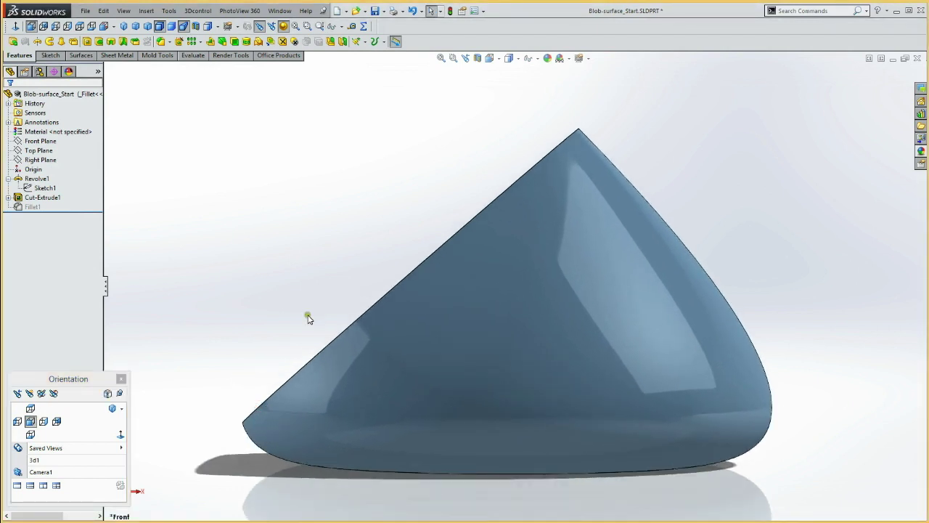
click(30, 394)
text(f1)
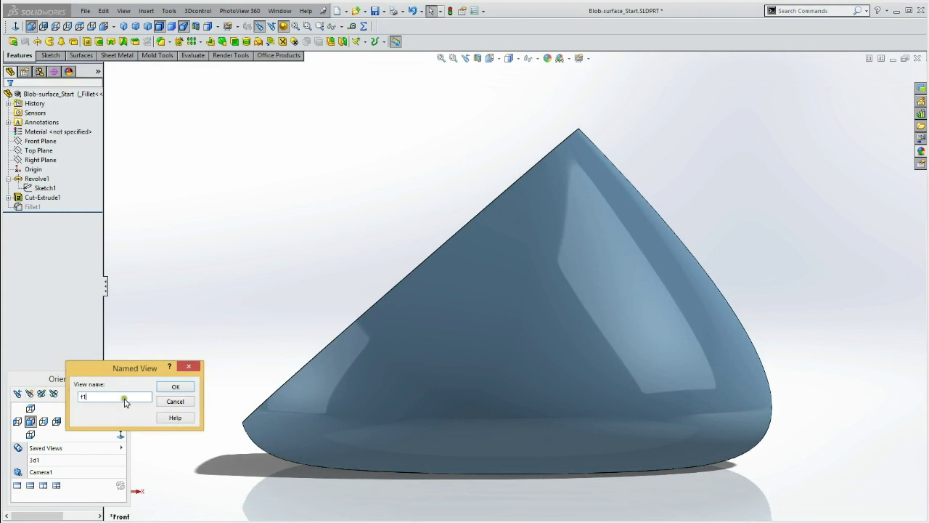
click(169, 386)
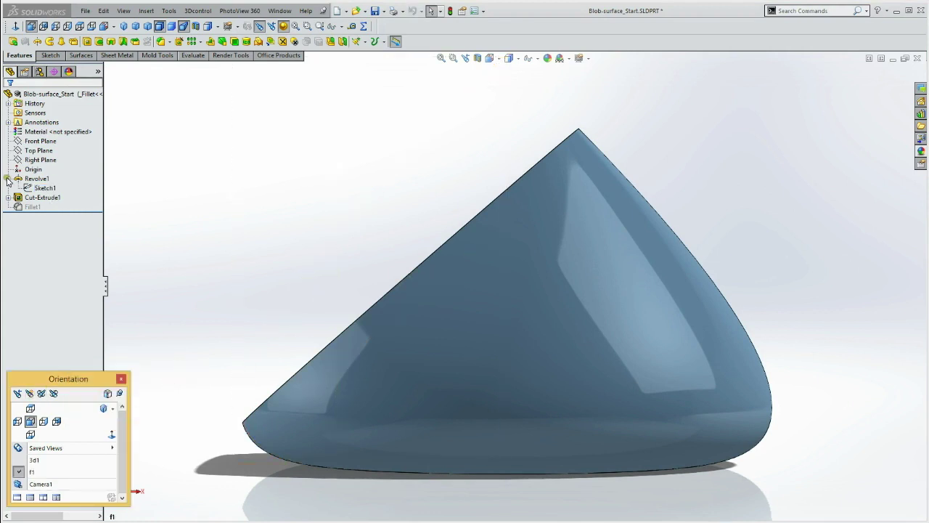
Show the profile Sketch1 over the cone and select the Front Plane.
click(44, 188)
click(47, 172)
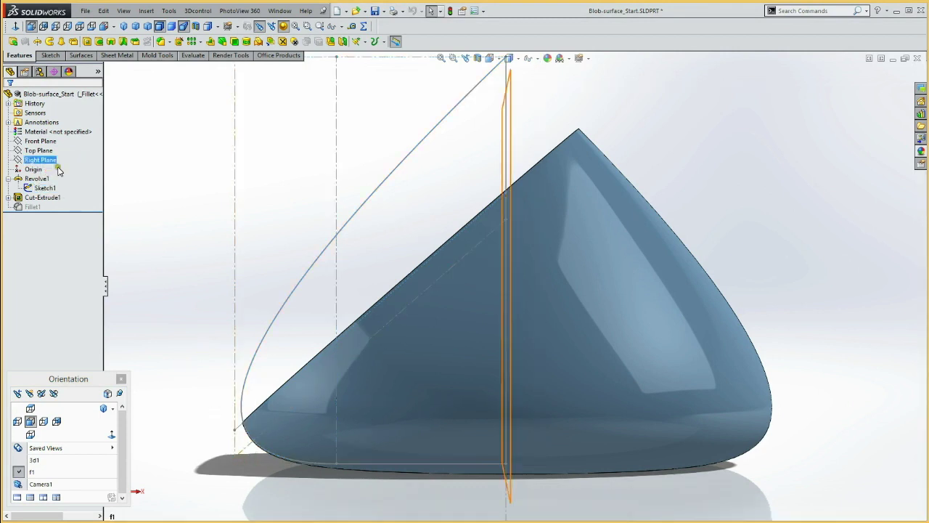
click(40, 141)
Sketch on the Front Plane a converted copy of Sketch1's offset angled line, extended past the tip.
click(47, 126)
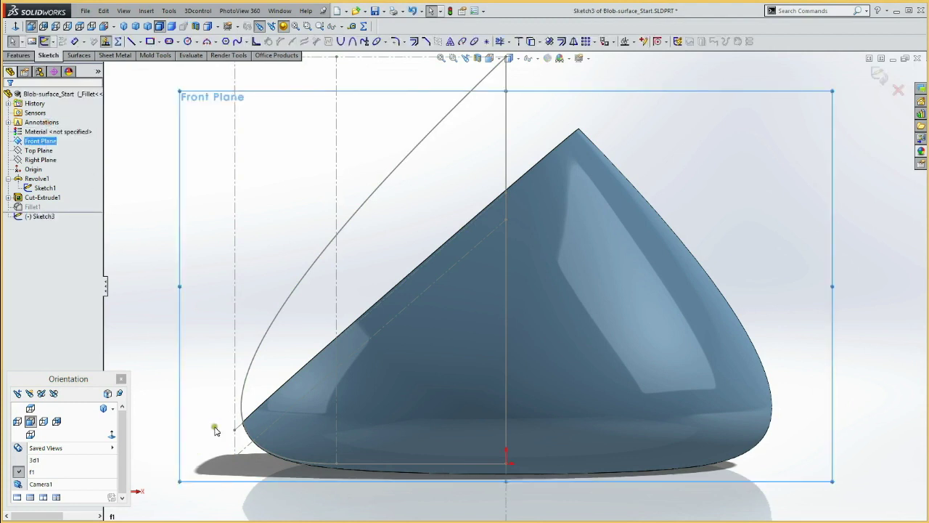
click(249, 448)
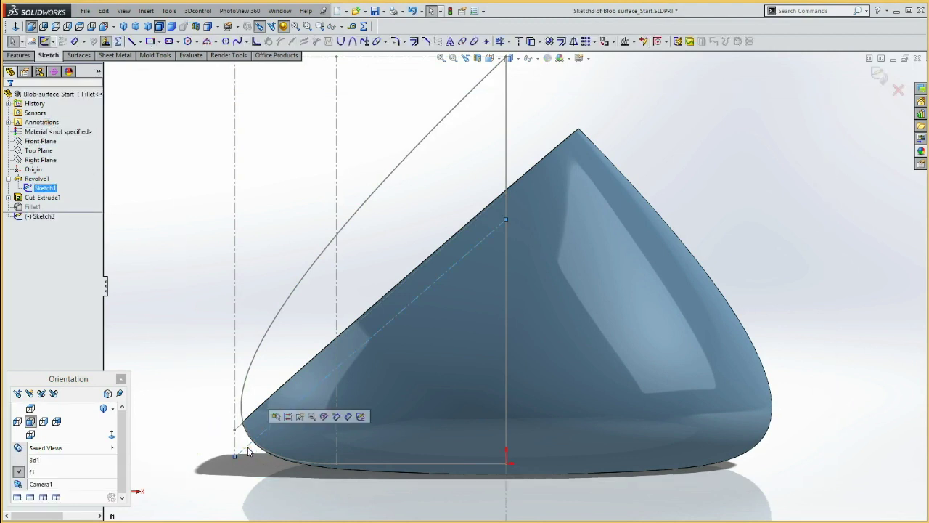
click(530, 41)
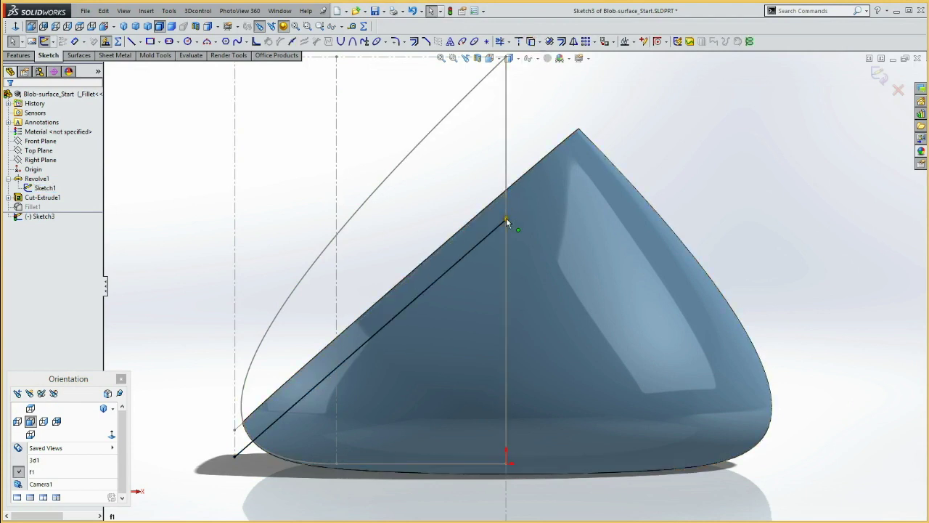
drag(506, 217, 607, 133)
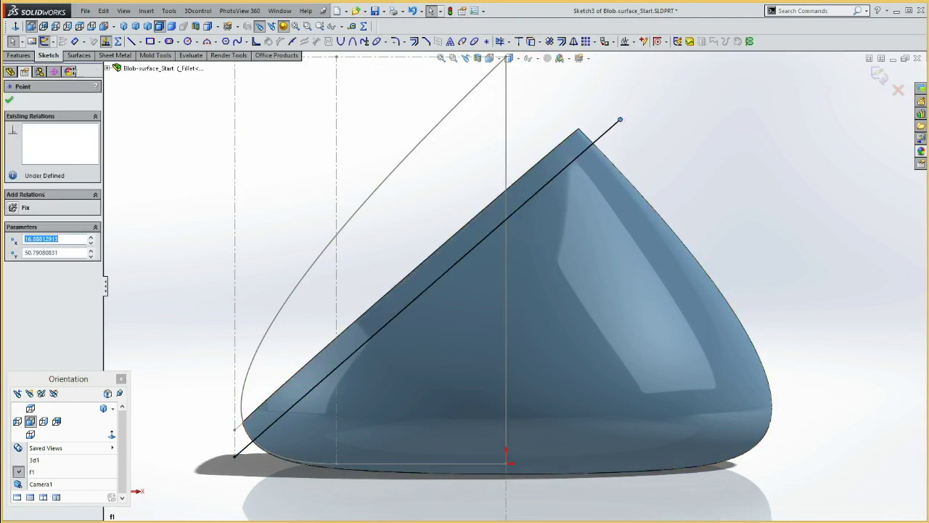
Project that line onto the cone's face to create Split Line1.
click(79, 55)
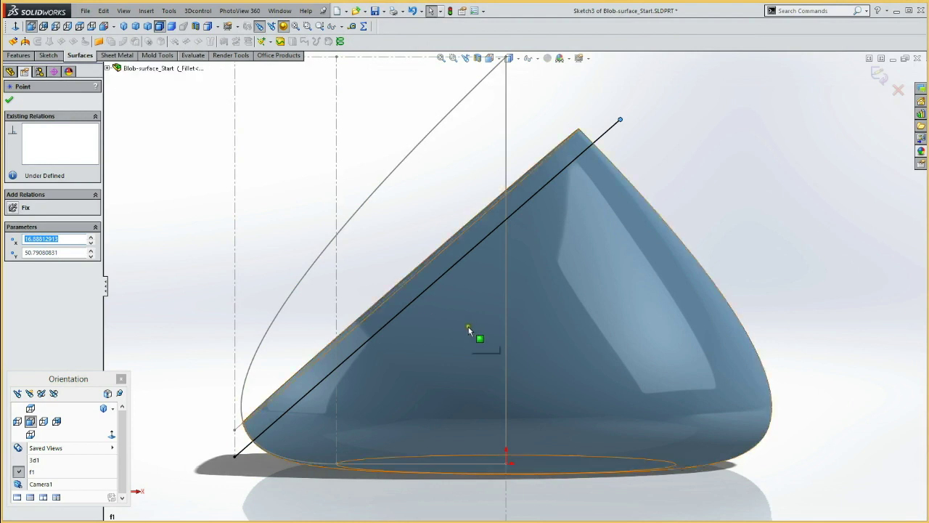
click(280, 44)
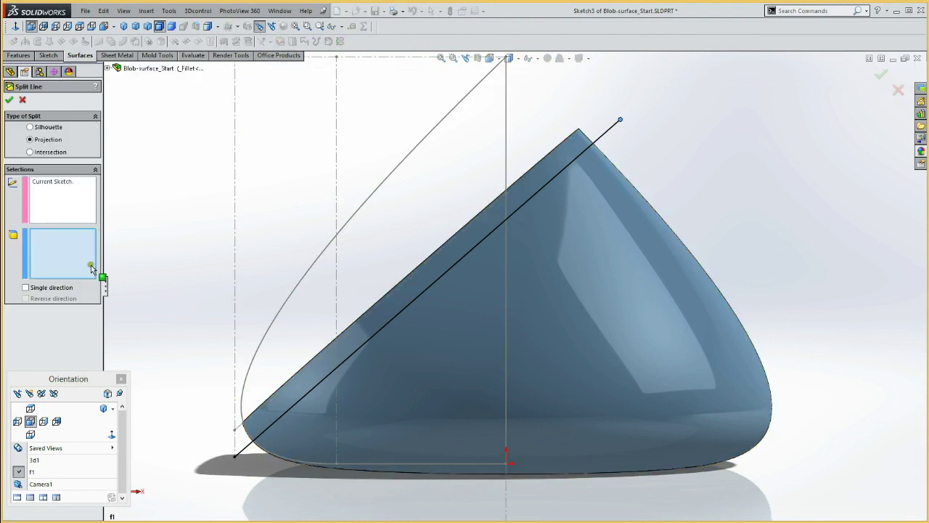
click(463, 339)
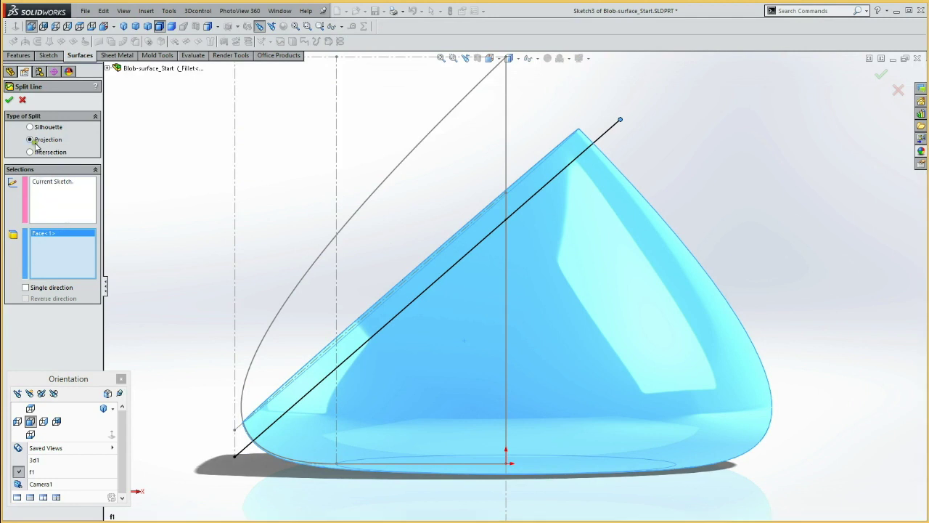
click(9, 99)
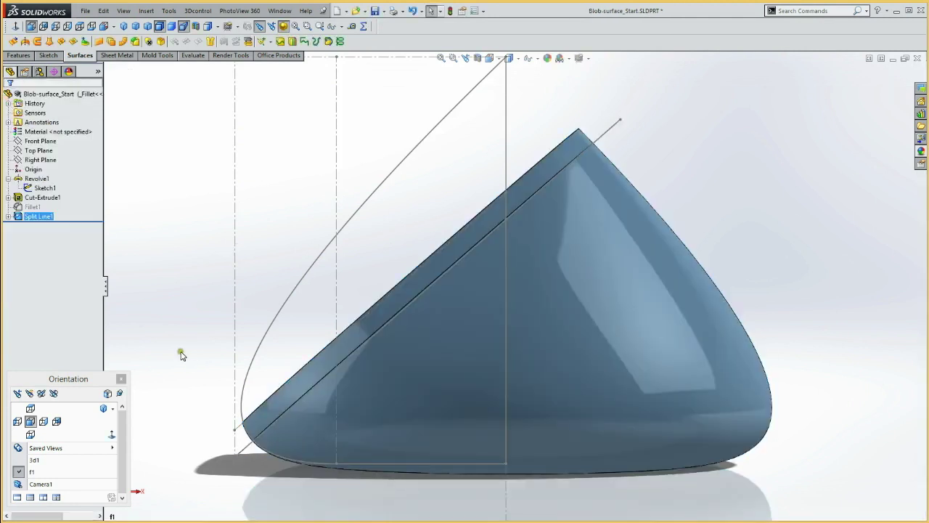
Hide Sketch1 and check the narrow strip and large cone faces created by the split.
click(40, 188)
click(40, 190)
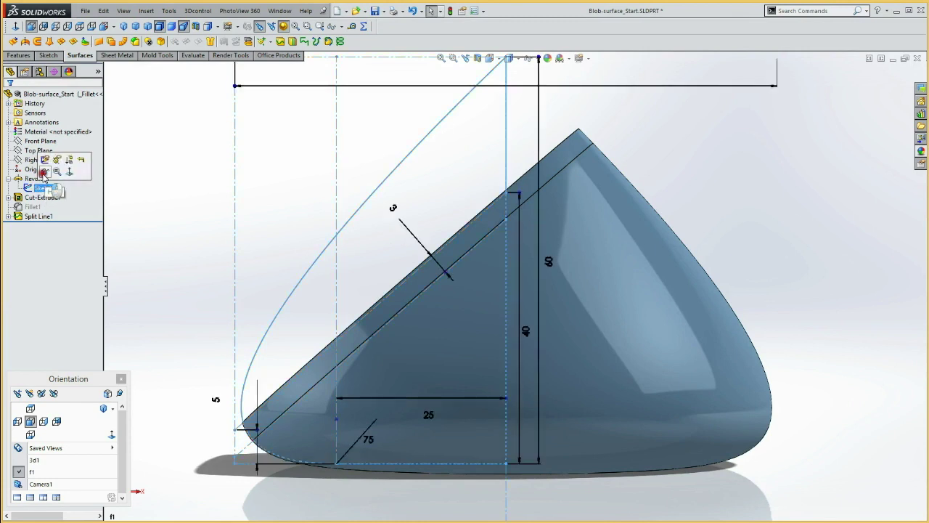
click(44, 173)
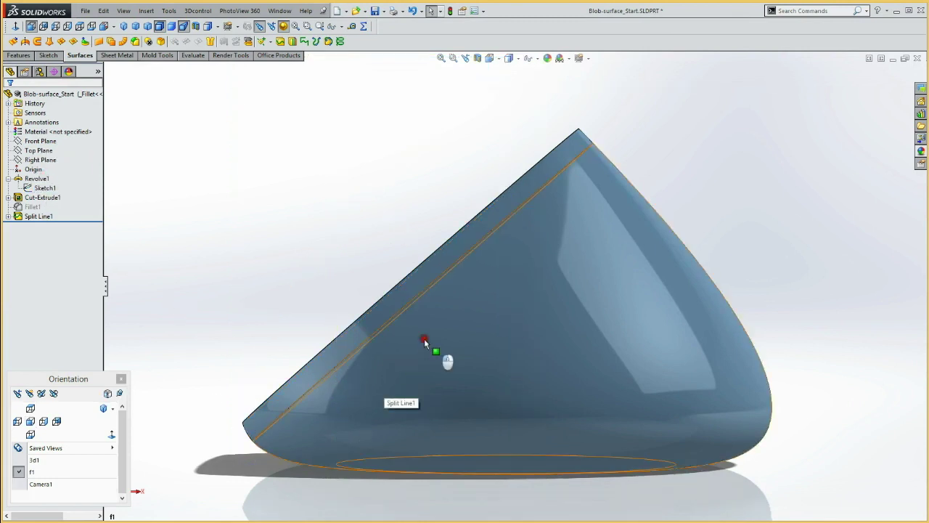
click(424, 339)
click(399, 301)
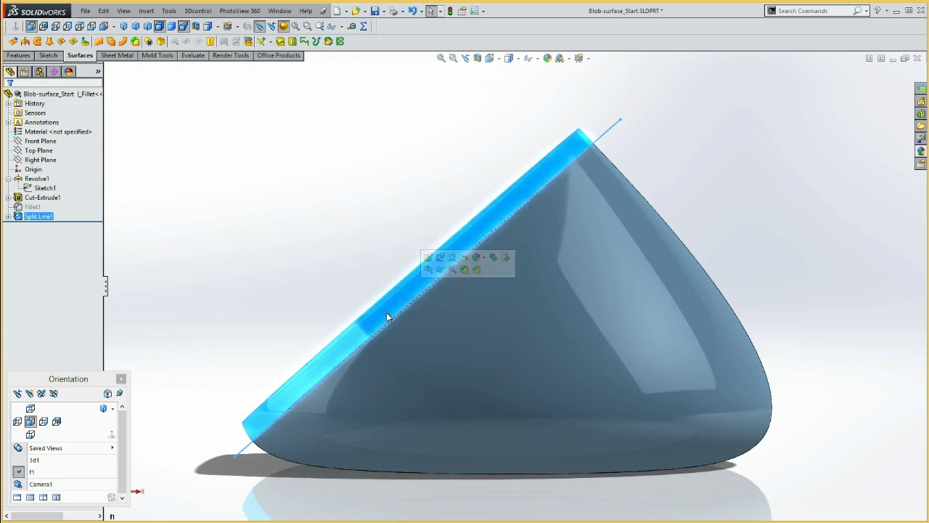
click(409, 334)
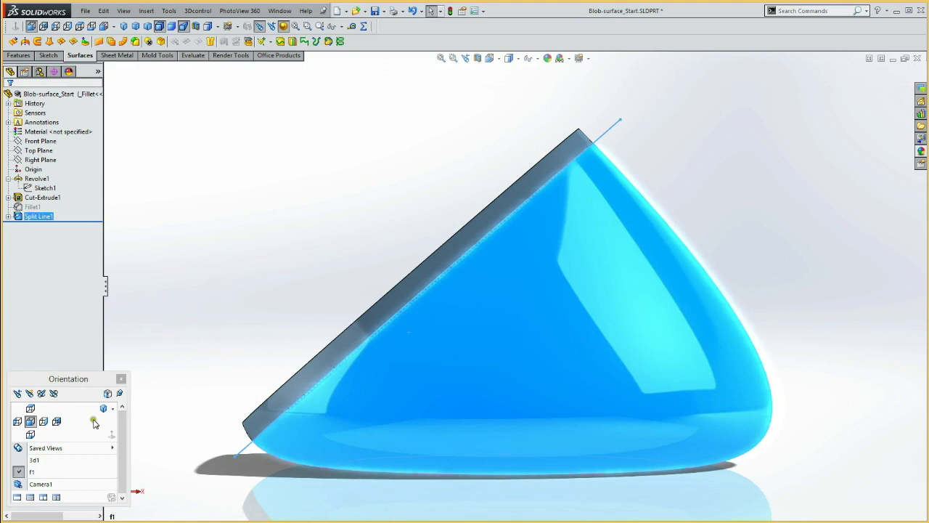
Switch to saved view 3d1 and select the flat circular face.
click(34, 460)
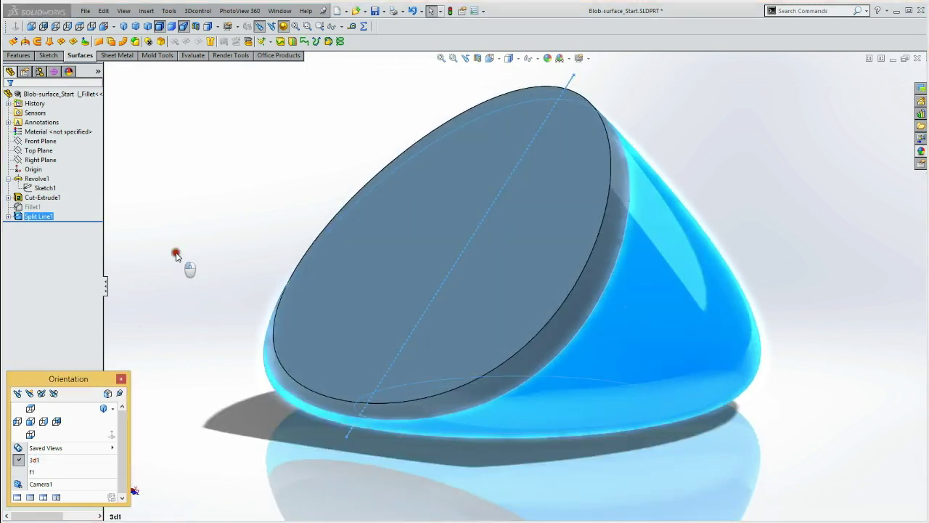
click(176, 254)
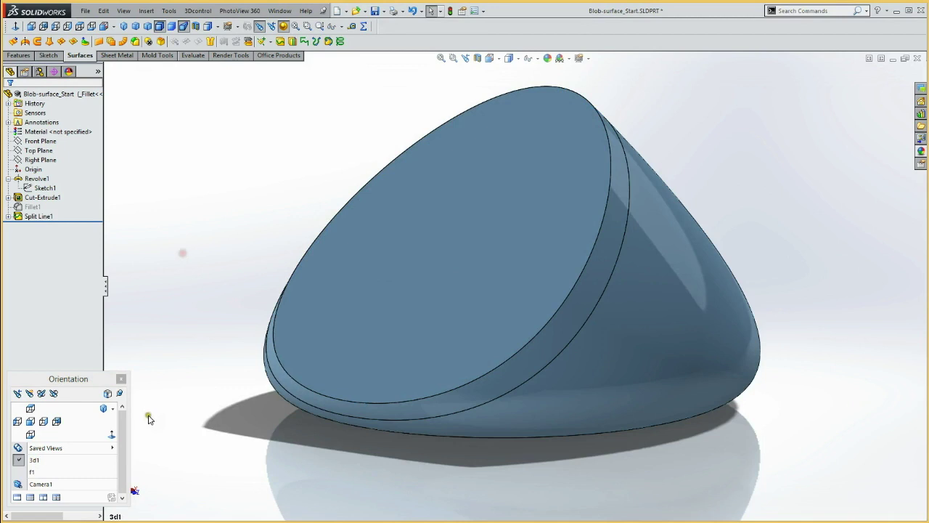
click(323, 292)
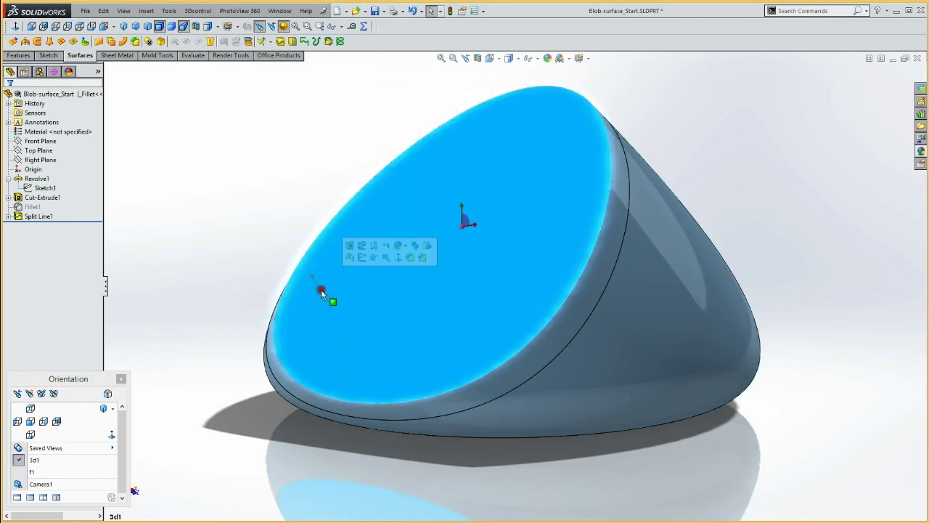
Start Sketch4 on the circular face and convert the face's edge into it.
click(361, 258)
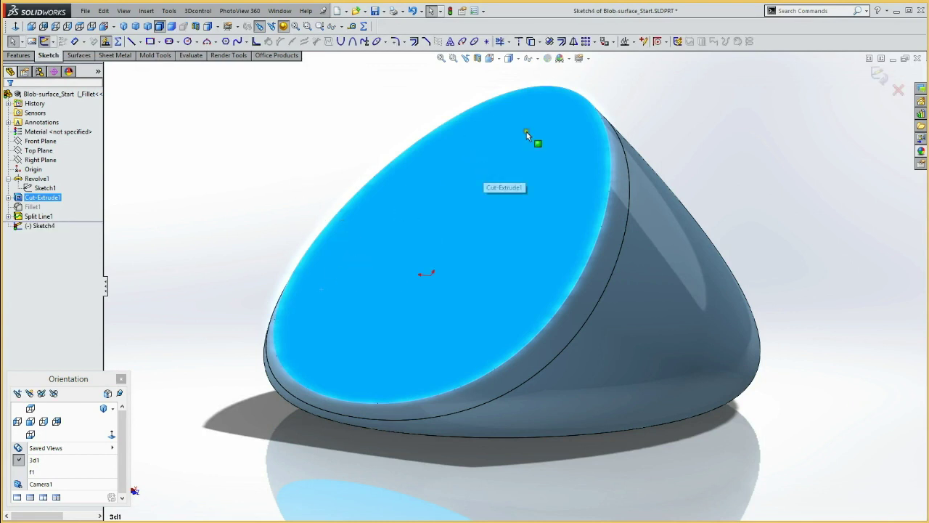
click(532, 44)
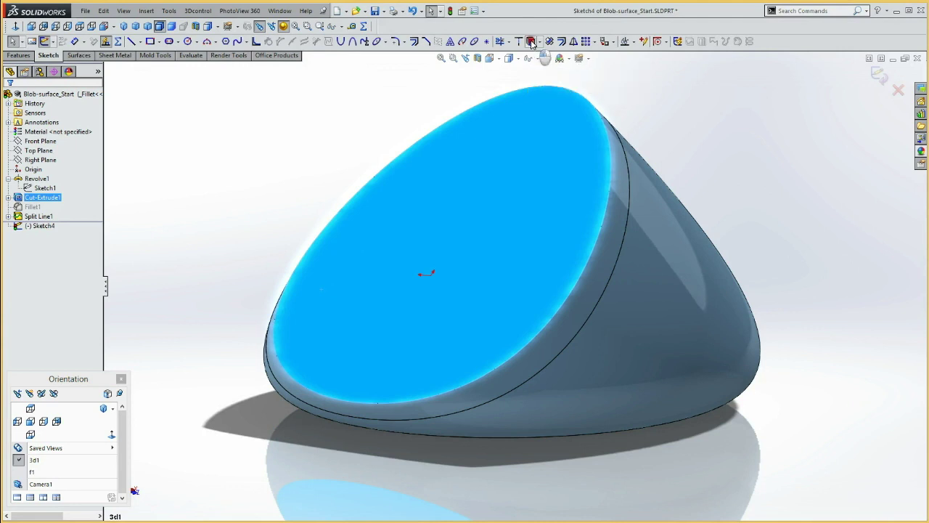
click(561, 303)
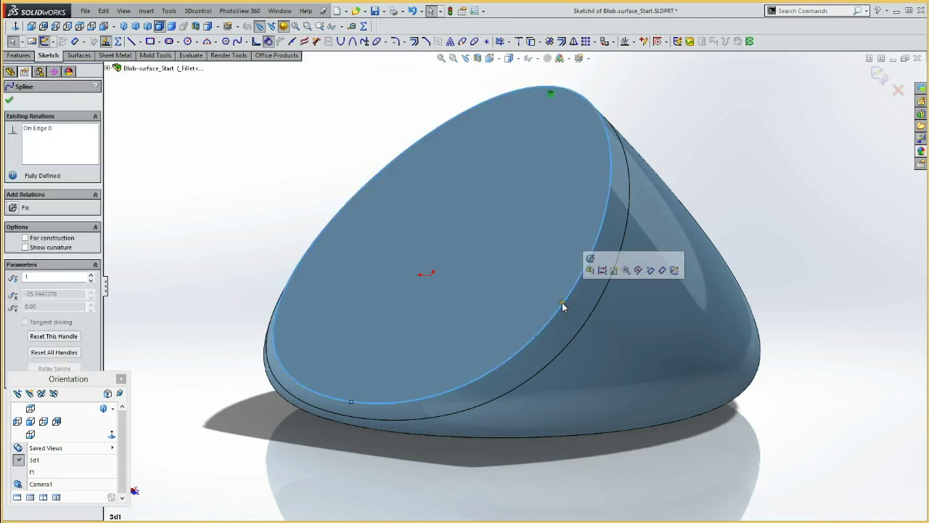
key(Escape)
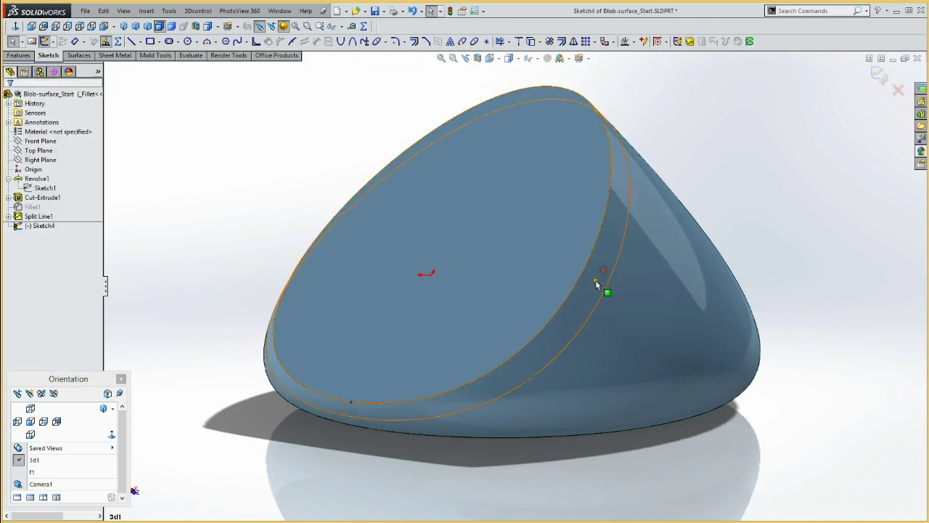
click(581, 283)
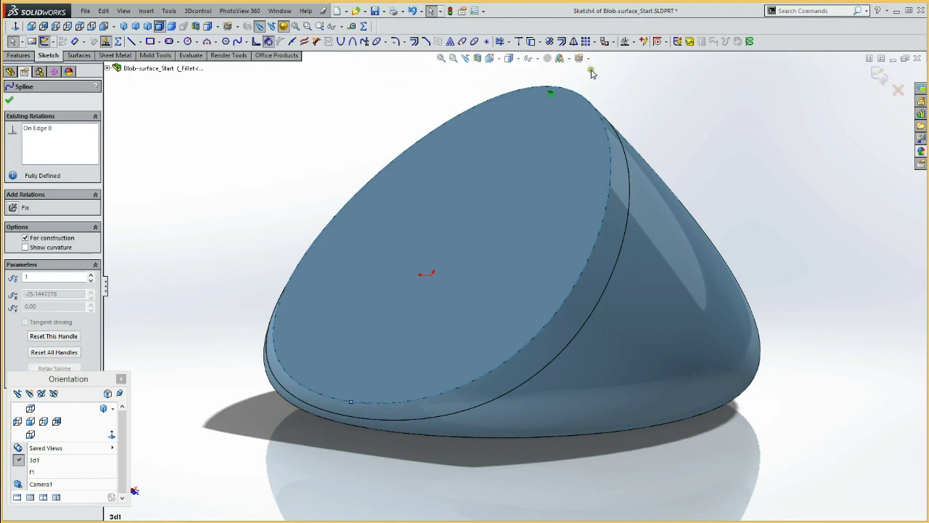
Offset the converted edge 3.00mm inward with Reverse and exit Sketch4.
click(563, 42)
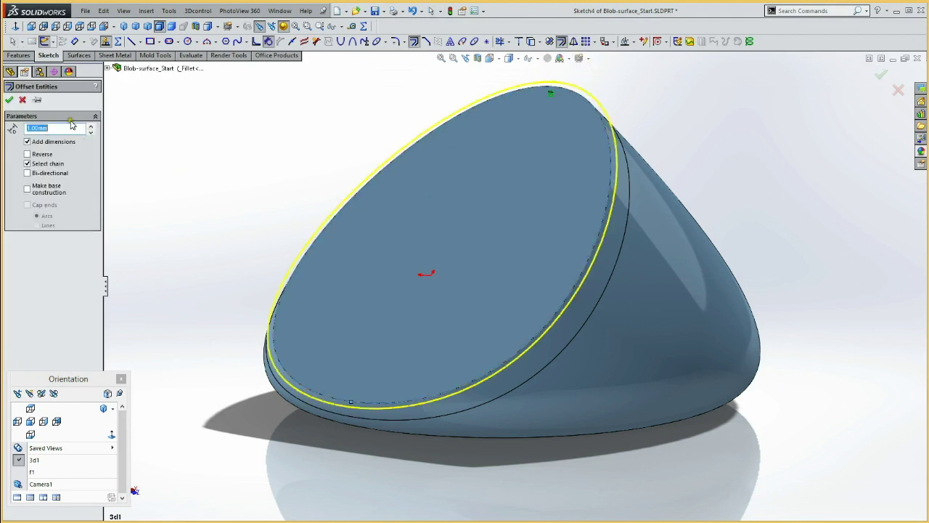
click(91, 125)
click(91, 126)
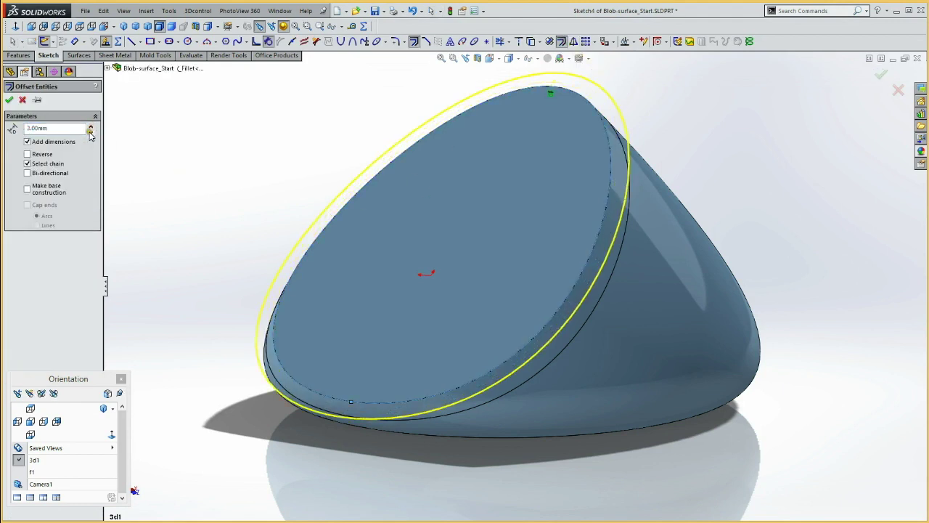
click(27, 154)
click(10, 100)
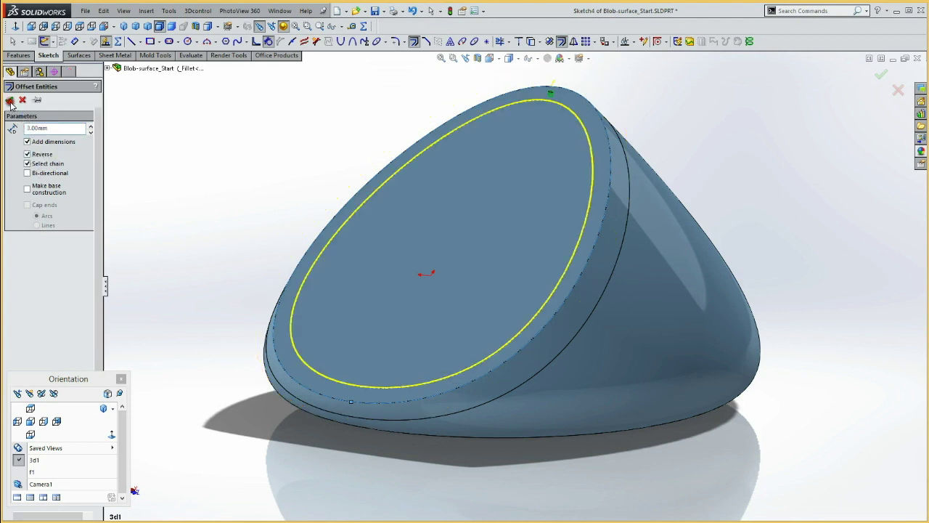
click(45, 42)
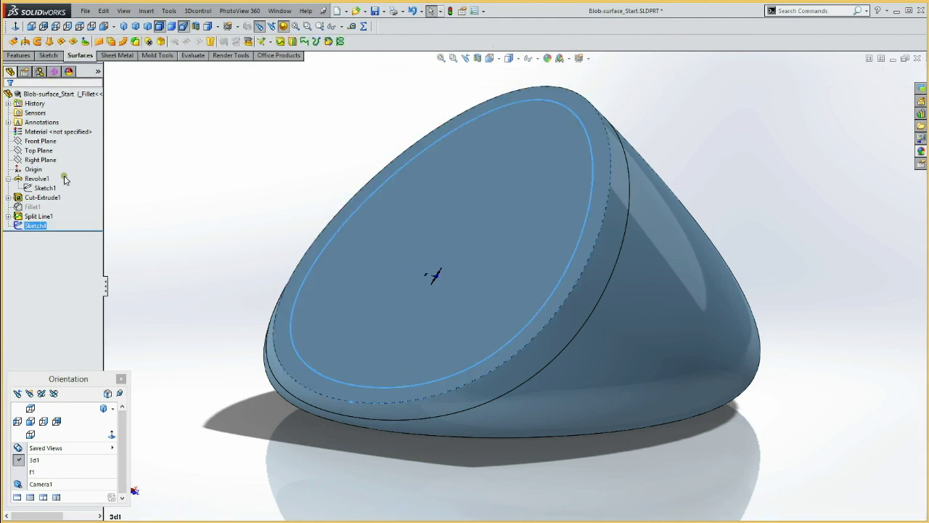
click(280, 41)
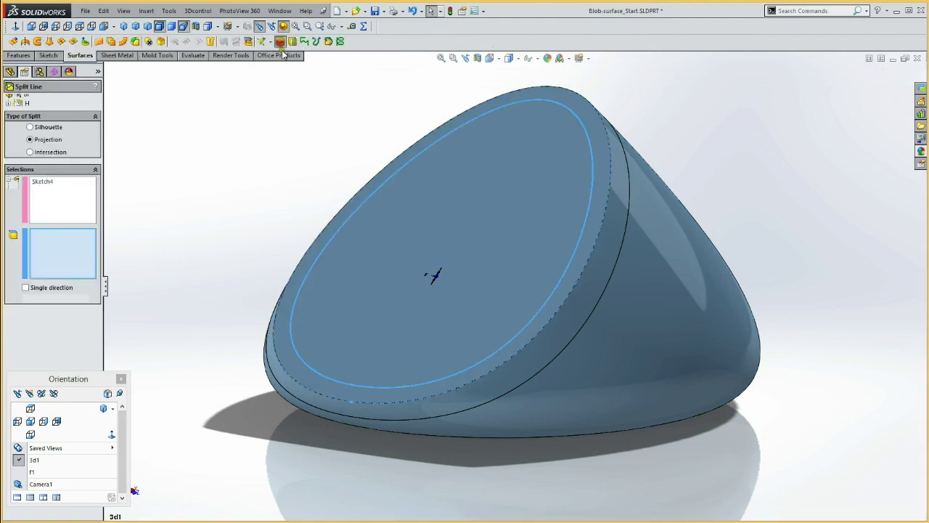
Project Sketch4 onto the flat circular face to create Split Line2.
click(361, 275)
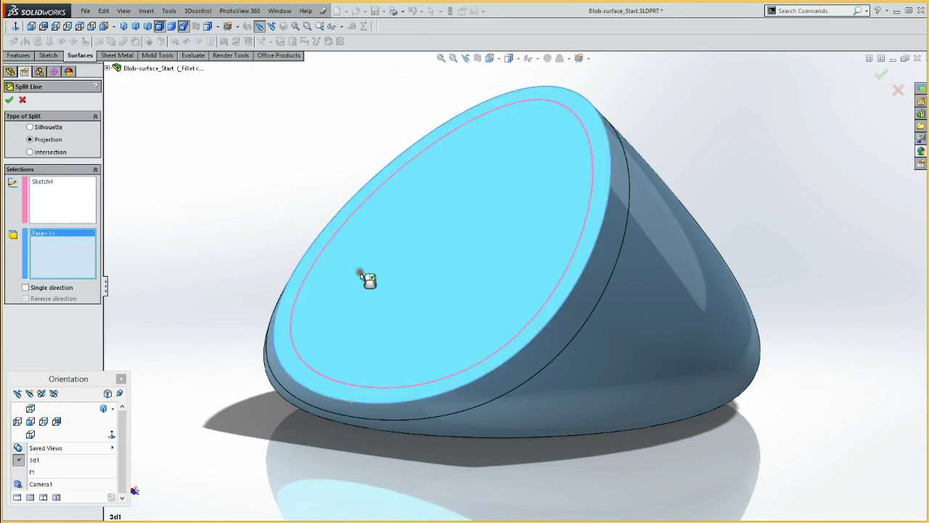
click(9, 101)
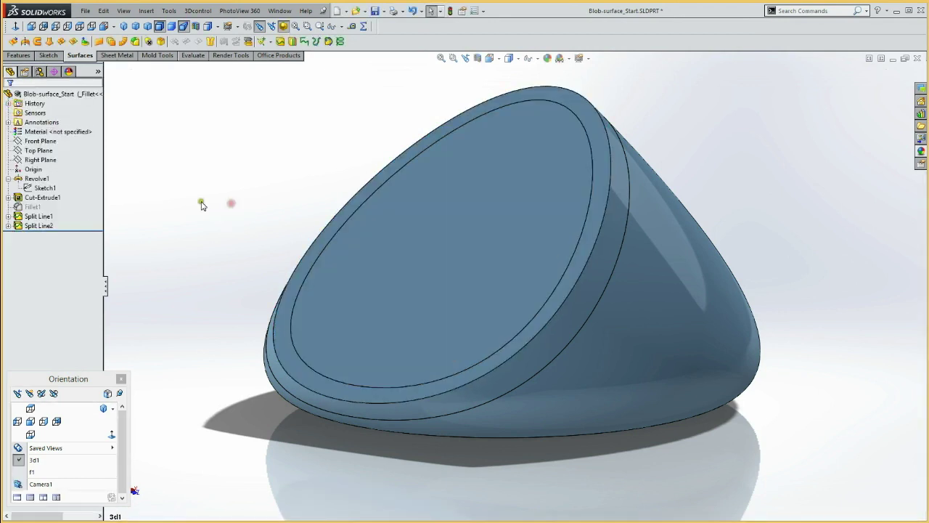
click(549, 313)
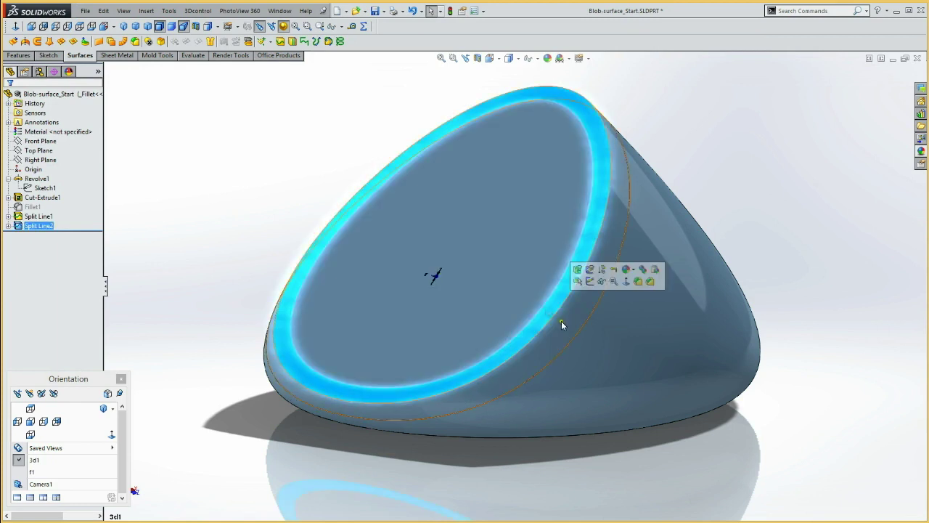
Select the inner ring face together with the outer band face.
click(554, 308)
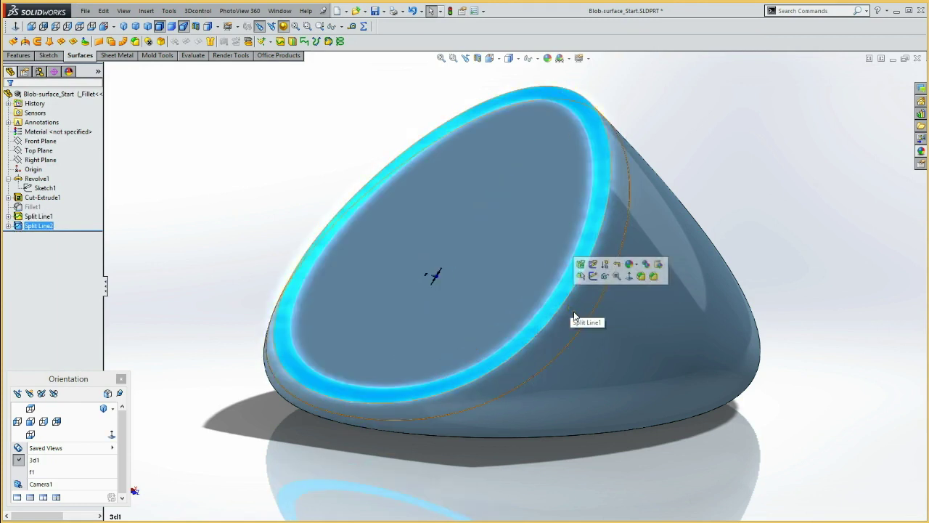
click(573, 312)
click(562, 293)
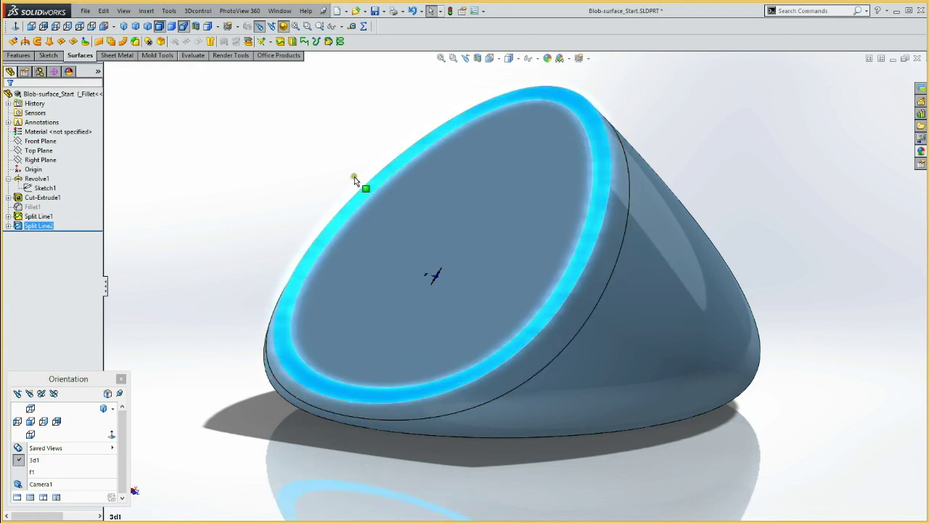
ctrl+click(579, 303)
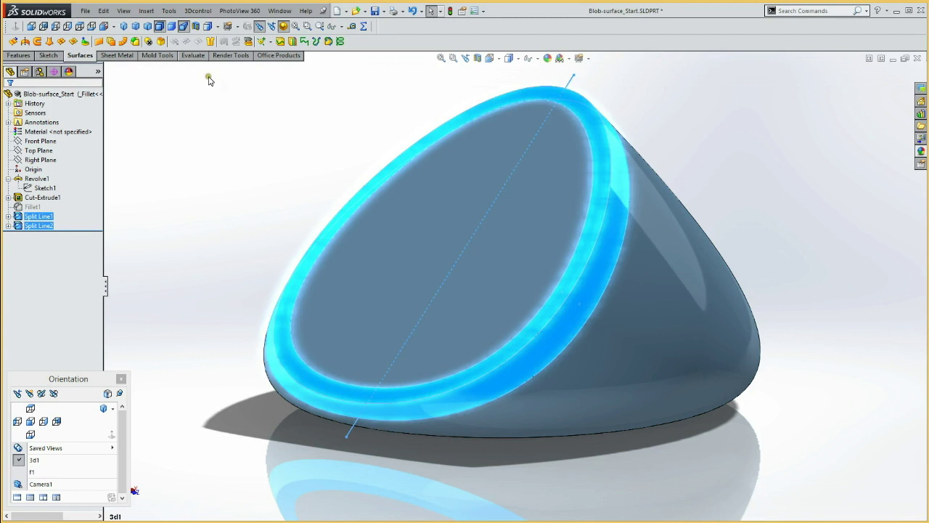
Delete the two selected ring faces with Delete Face, opening a gap below the angled face.
click(147, 42)
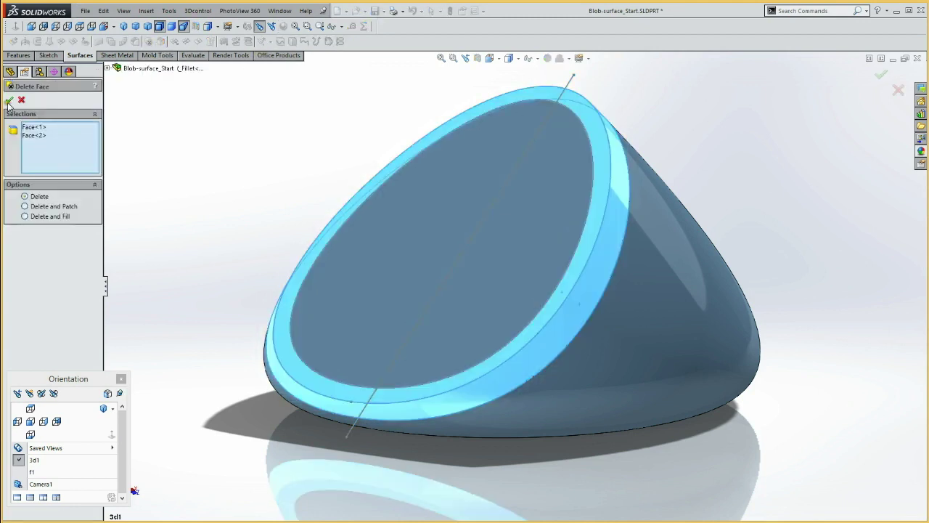
click(9, 101)
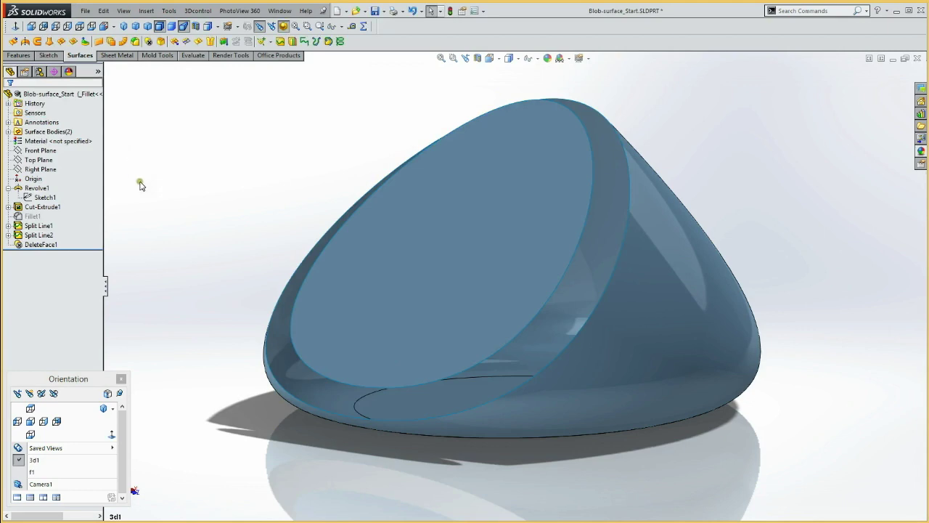
mouse_move(249, 197)
middle_down()
mouse_move(255, 178)
mouse_move(288, 189)
mouse_move(245, 169)
mouse_move(214, 172)
mouse_move(220, 209)
mouse_move(221, 193)
mouse_move(226, 208)
mouse_move(222, 201)
middle_up()
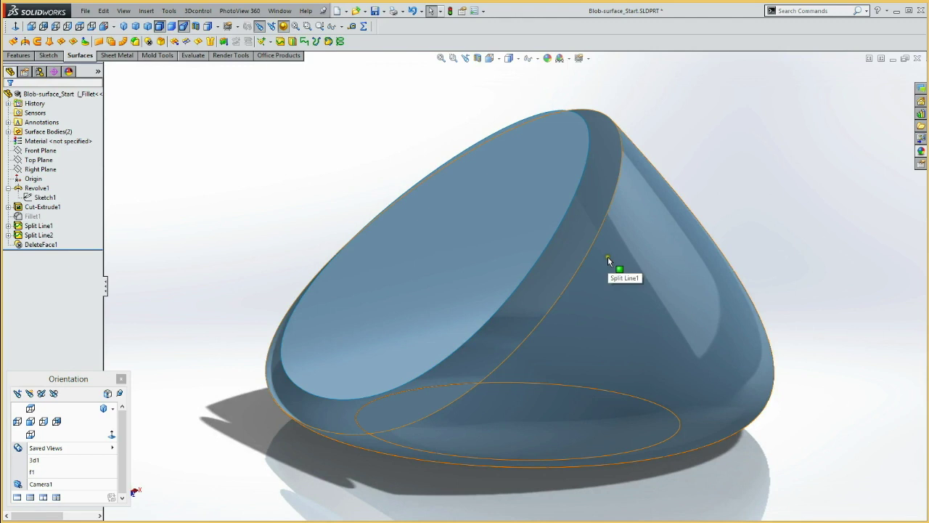
Loft a surface between the outer and inner rim edges, aligning its connector straight across.
click(608, 257)
click(521, 230)
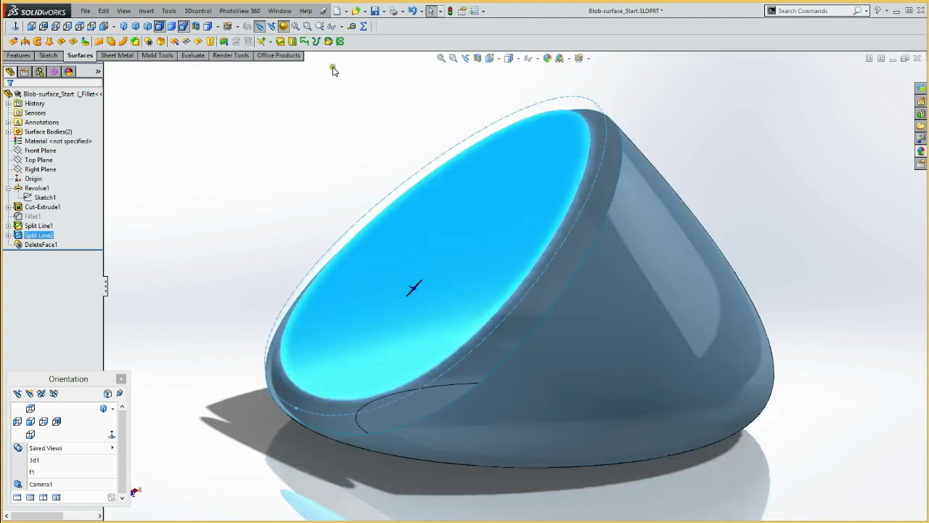
click(311, 134)
click(49, 41)
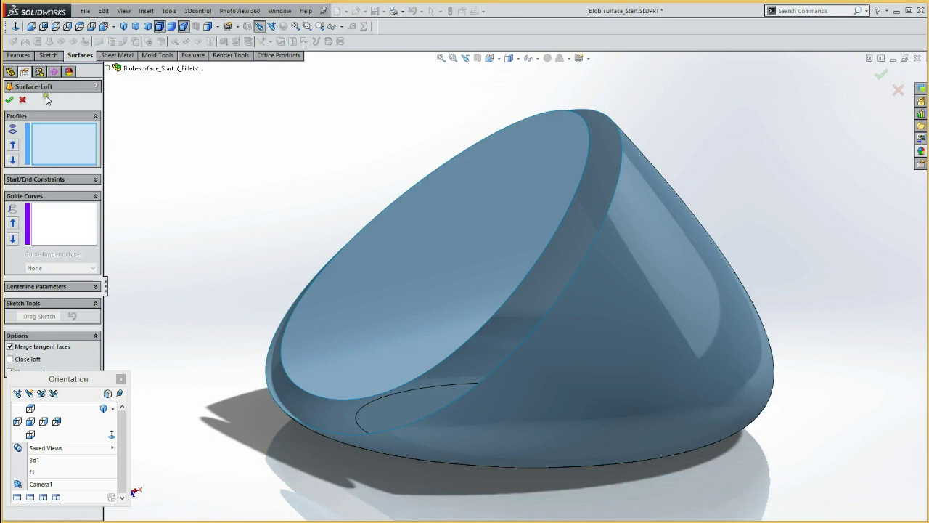
click(564, 289)
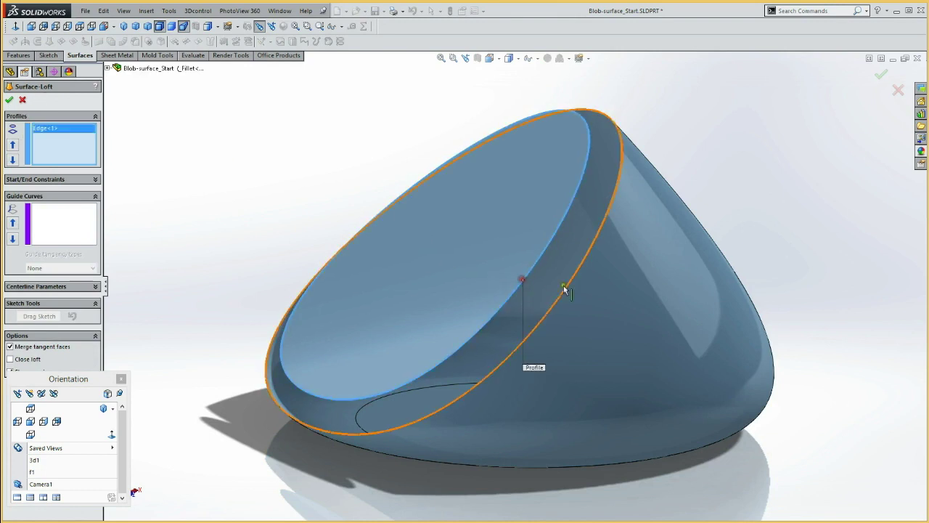
click(566, 286)
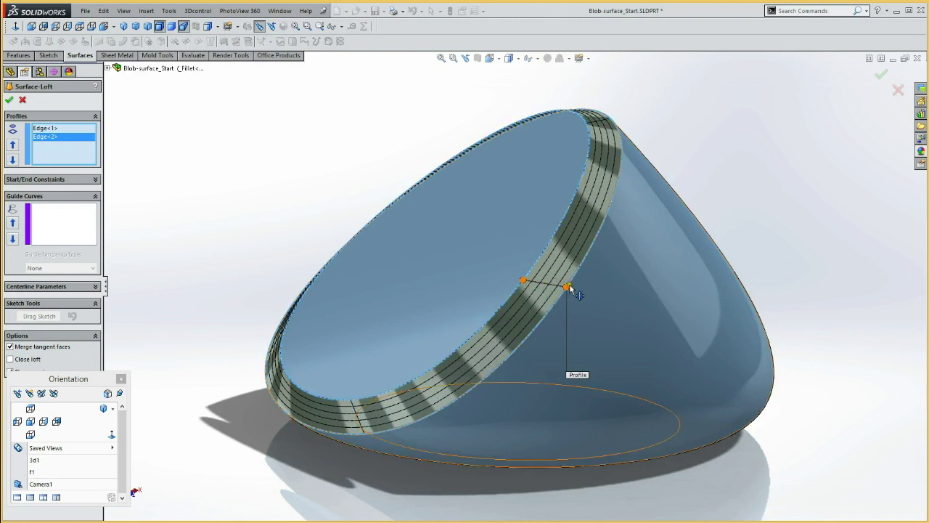
drag(566, 286, 555, 304)
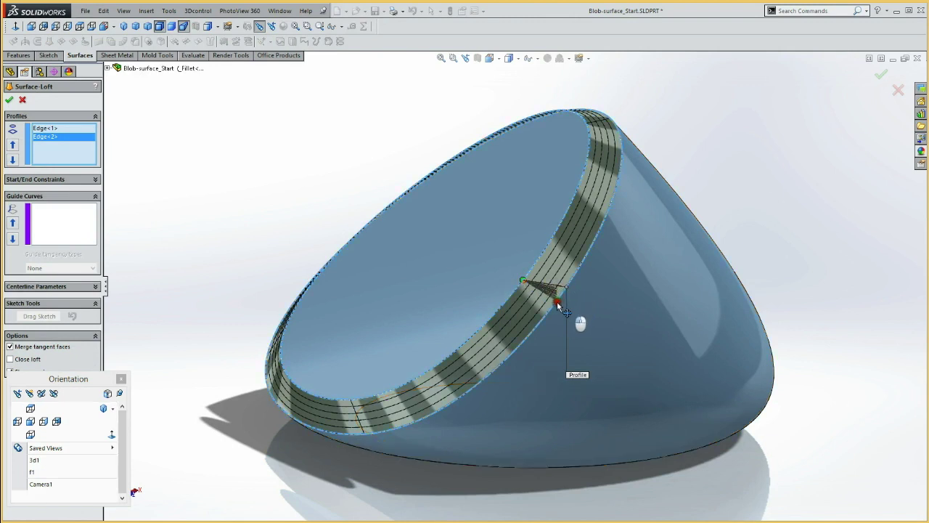
drag(555, 307, 555, 307)
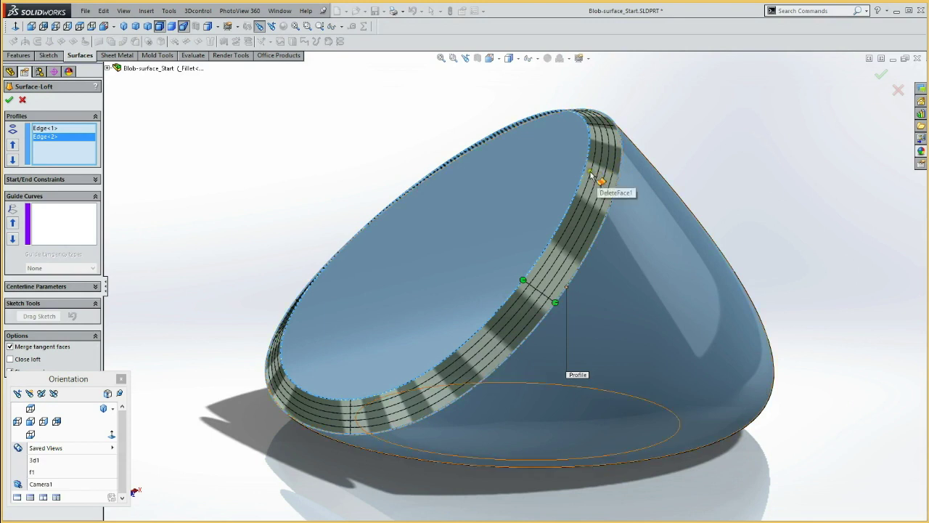
Set both the loft's start and end constraints to Curvature To Face.
click(40, 179)
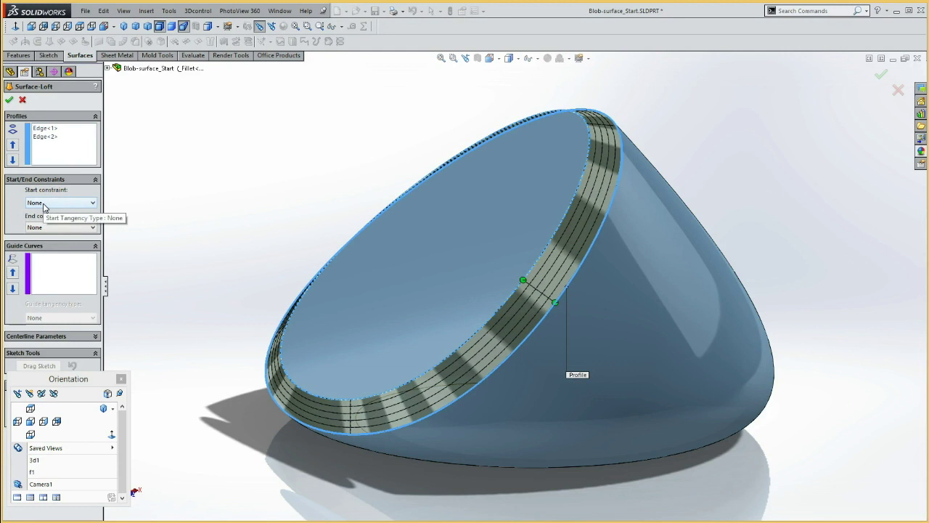
click(43, 203)
click(44, 234)
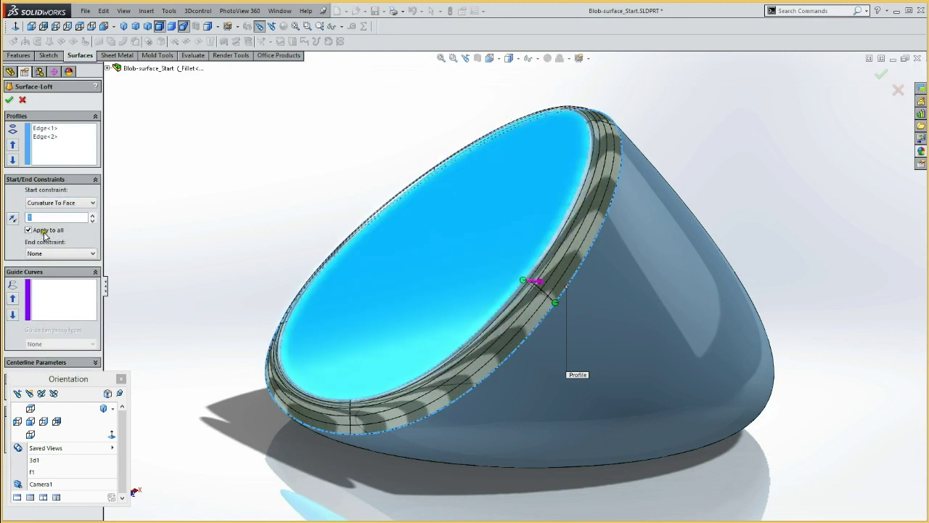
click(44, 252)
click(46, 282)
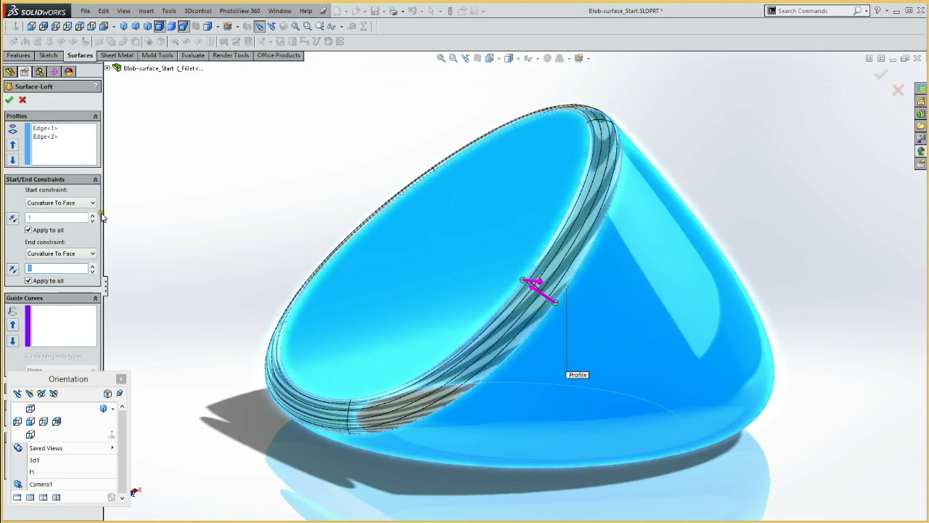
click(33, 472)
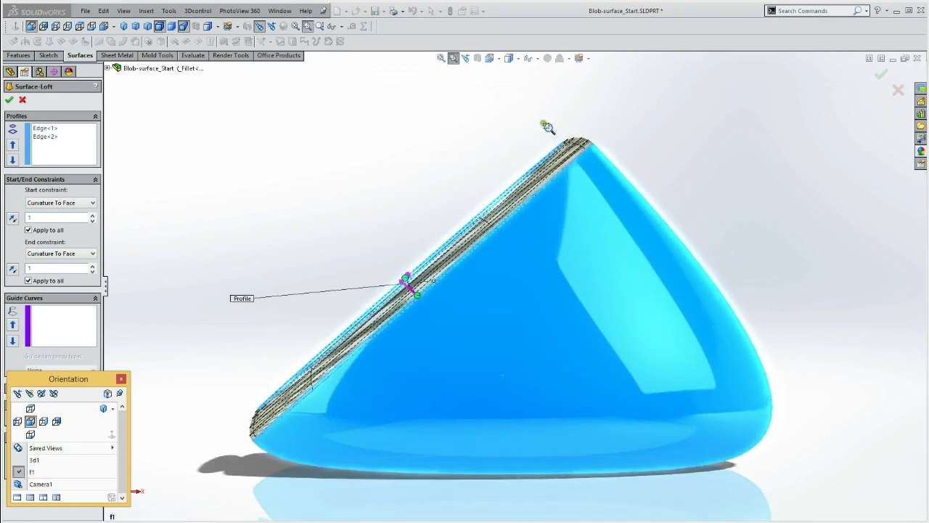
Set the loft's start tangent length to 1.2 and accept Surface-Loft1.
drag(545, 120, 617, 170)
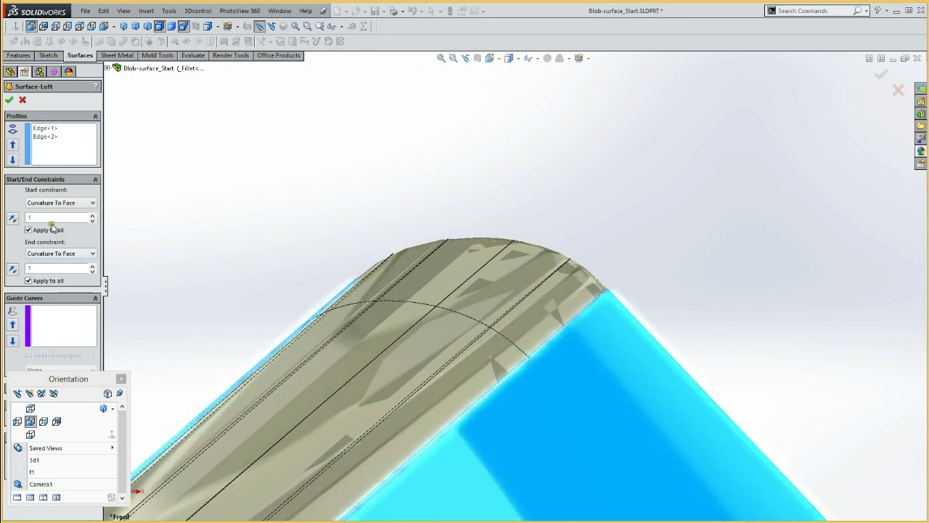
click(92, 216)
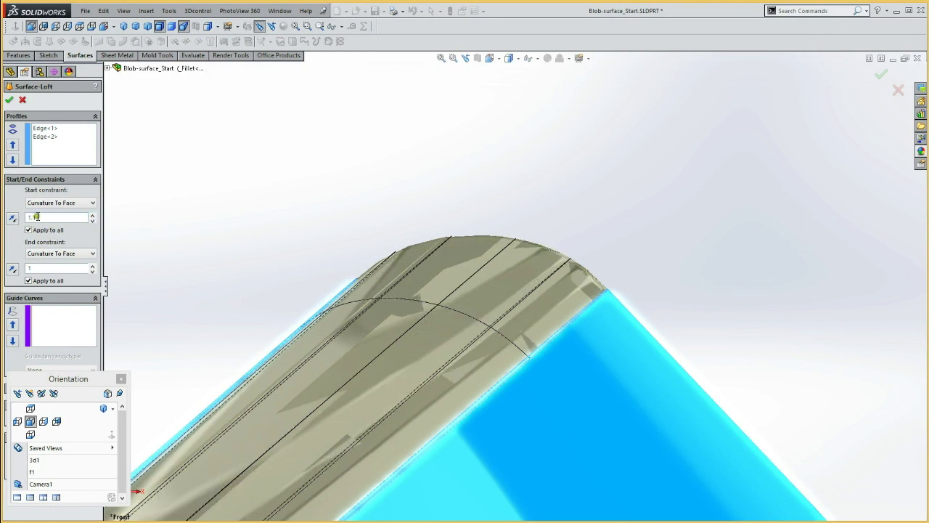
click(92, 216)
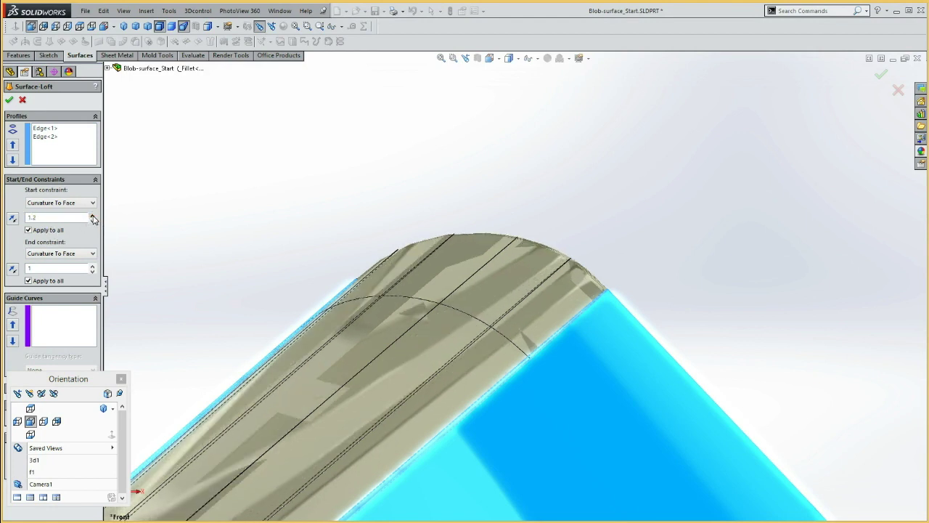
click(92, 216)
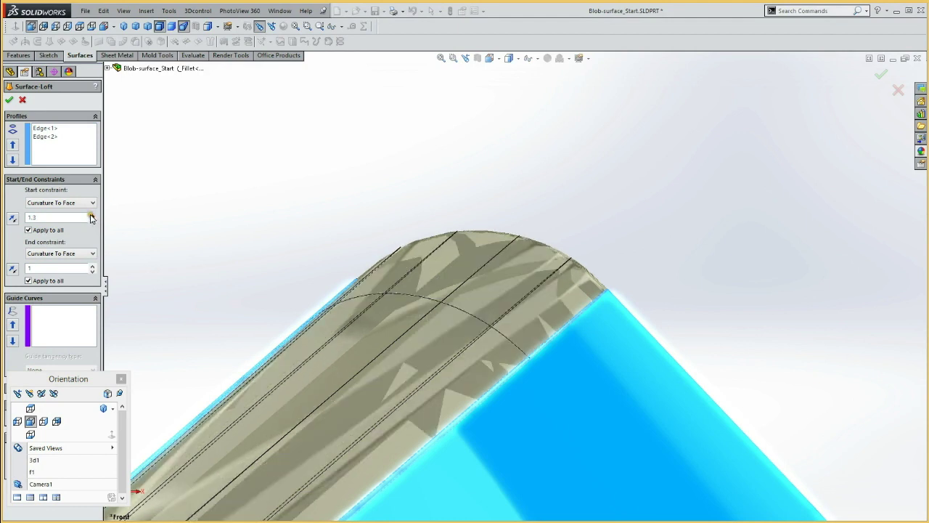
click(92, 216)
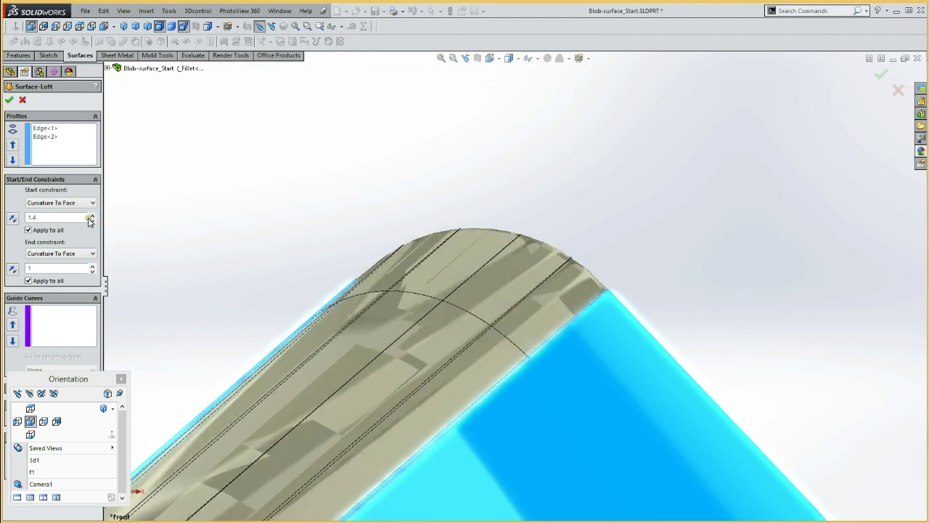
click(91, 220)
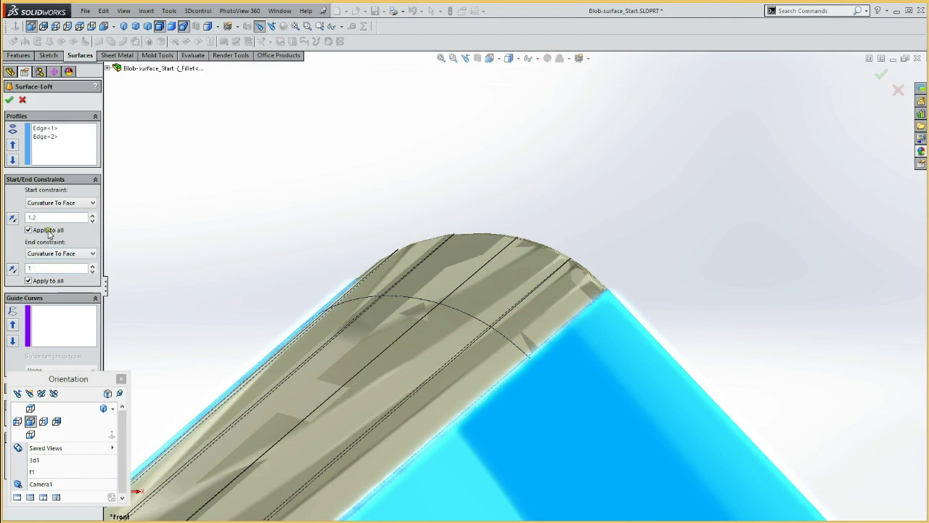
click(92, 215)
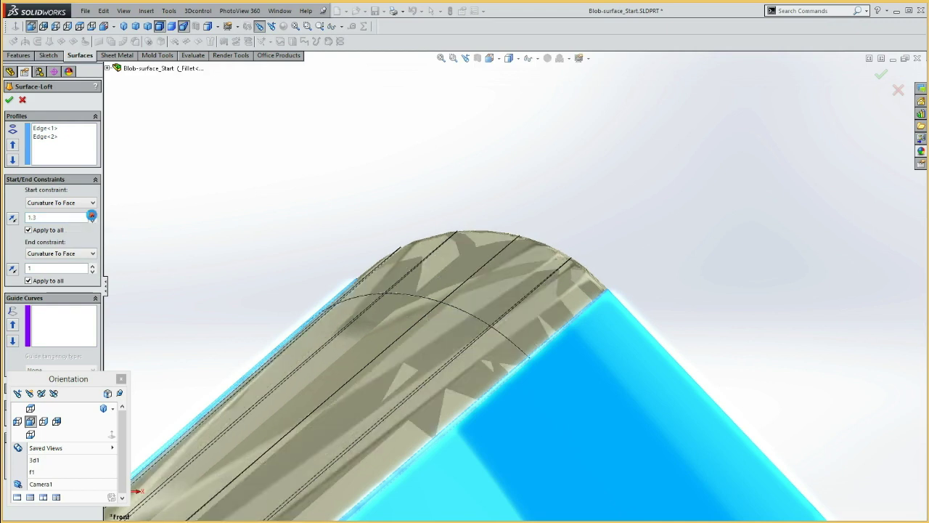
click(92, 220)
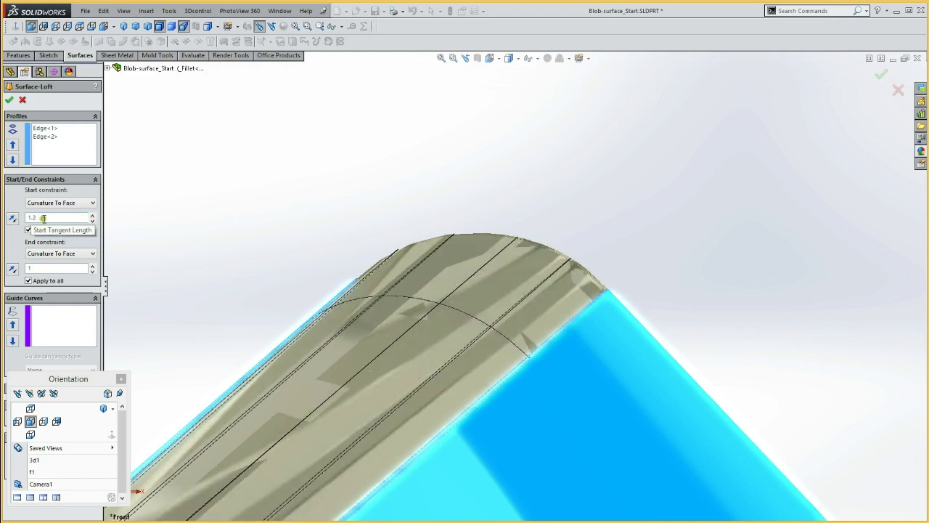
click(9, 99)
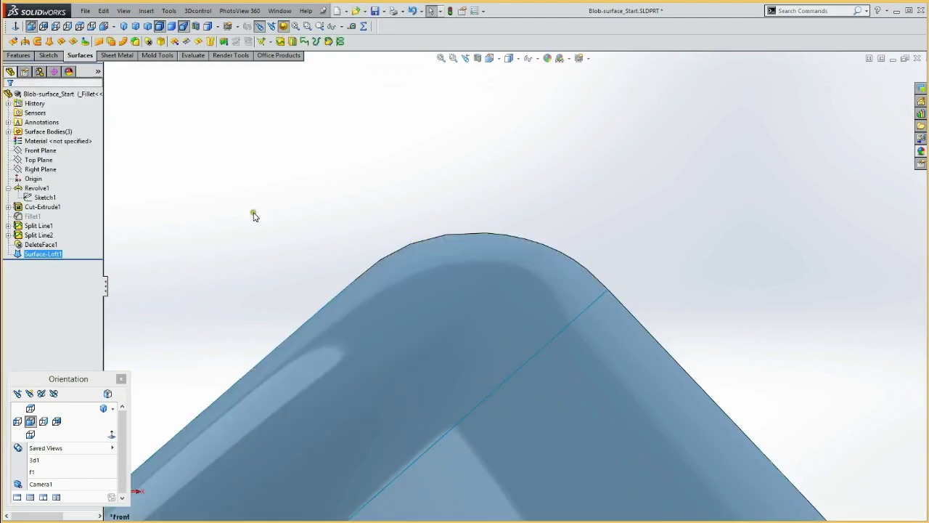
Inspect the blend from the 3d1 view and select the flat angled face.
click(33, 461)
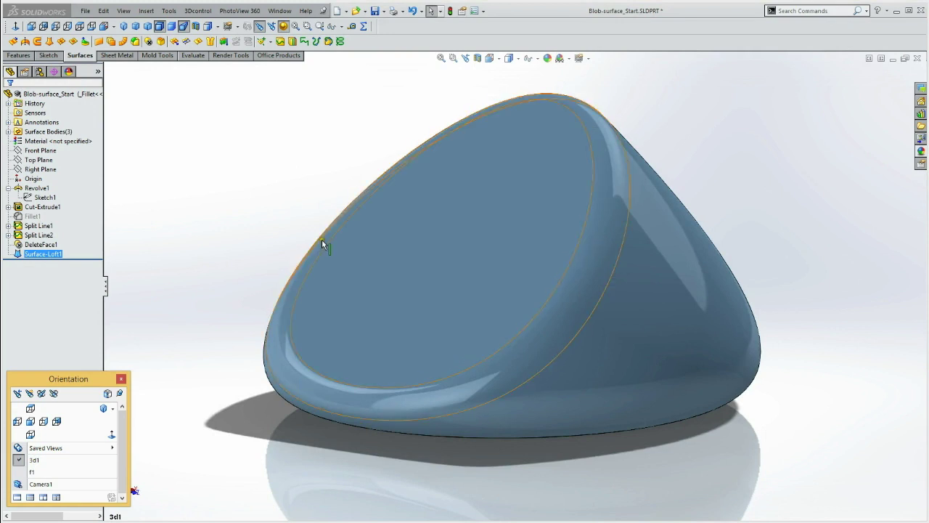
click(614, 198)
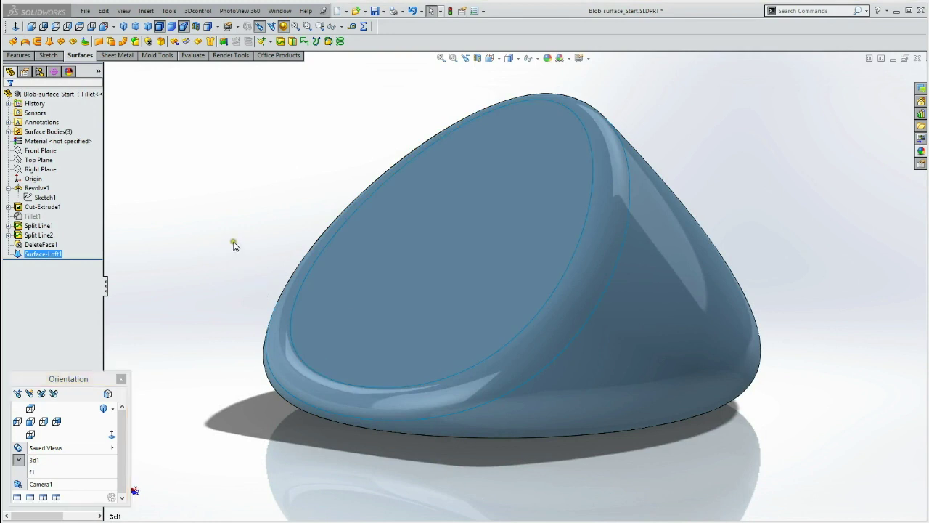
middle_drag(233, 244, 206, 251)
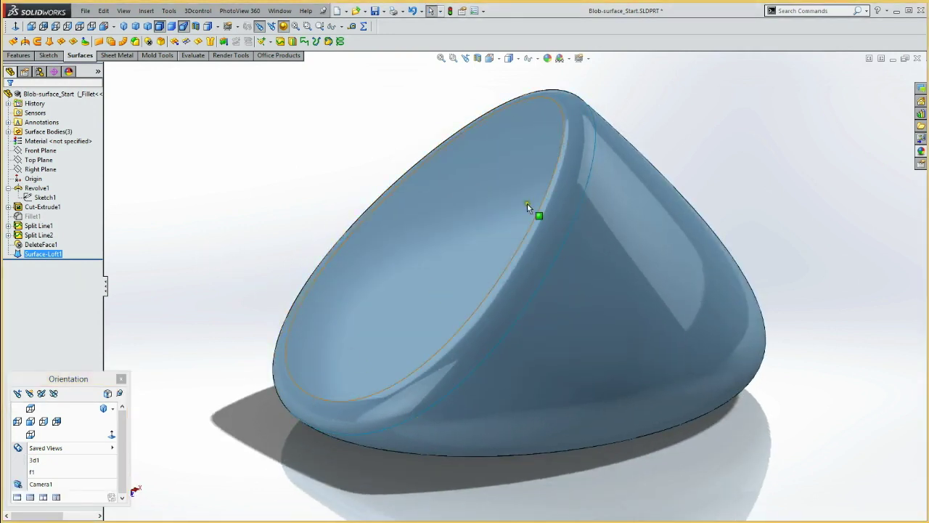
mouse_move(414, 141)
middle_down()
mouse_move(326, 110)
mouse_move(331, 120)
middle_up()
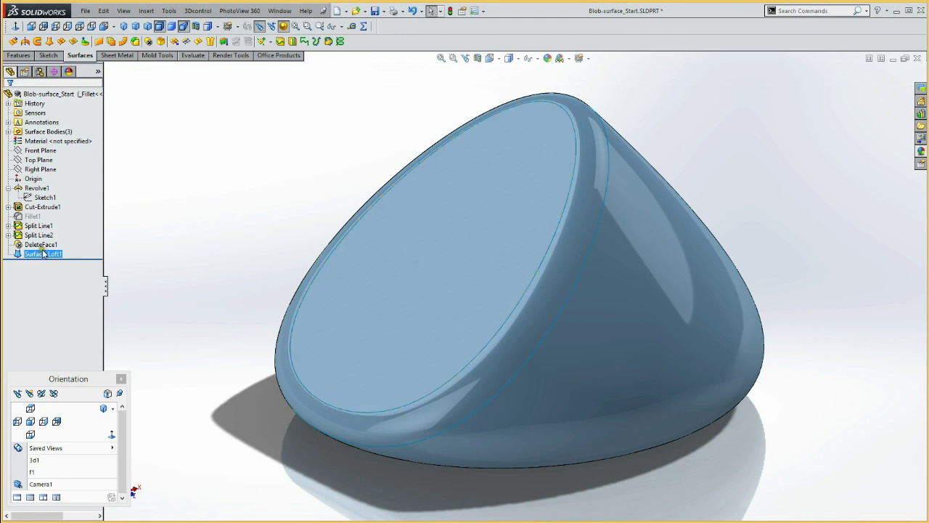
click(354, 268)
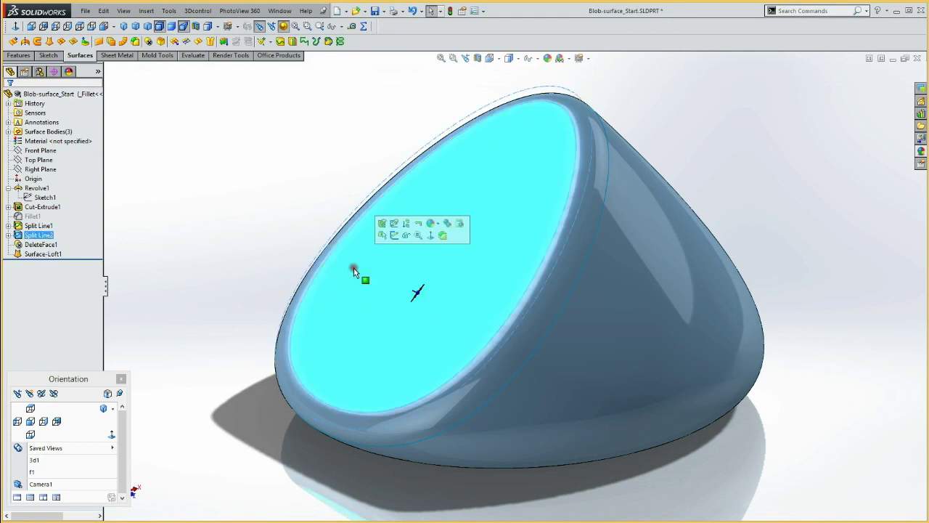
Create Sketch5 on the angled face by converting its edge, then exit the sketch.
click(394, 235)
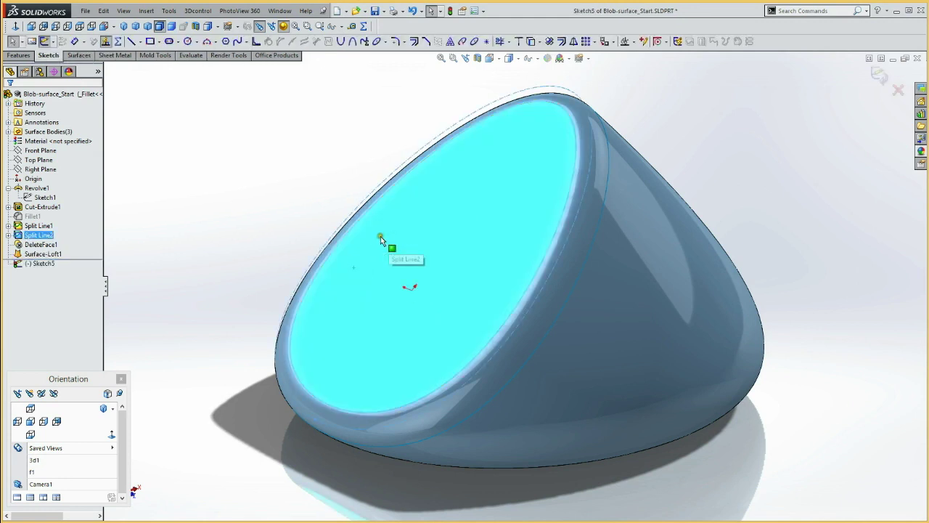
click(490, 42)
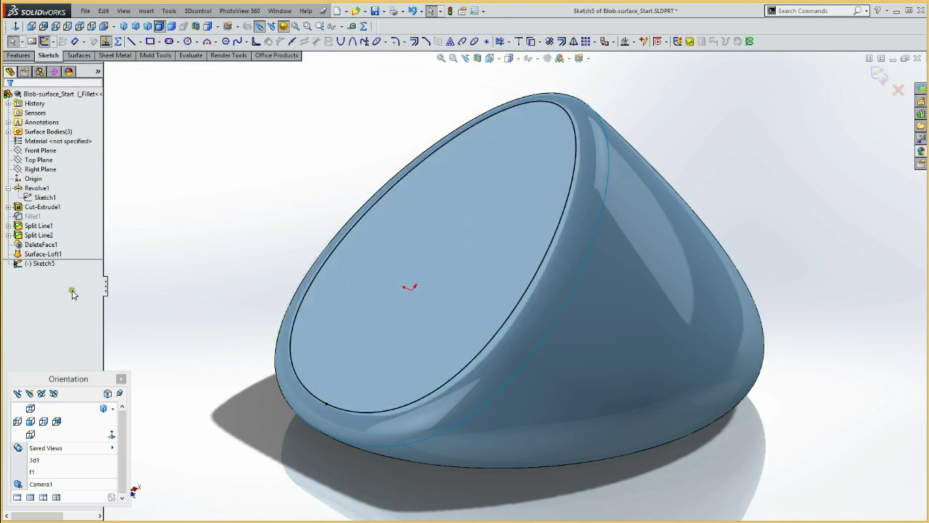
click(47, 41)
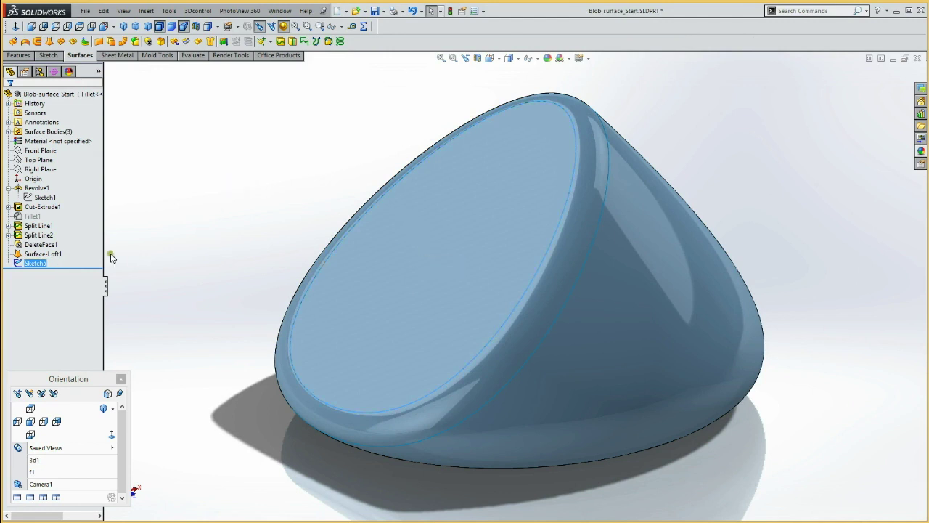
click(43, 255)
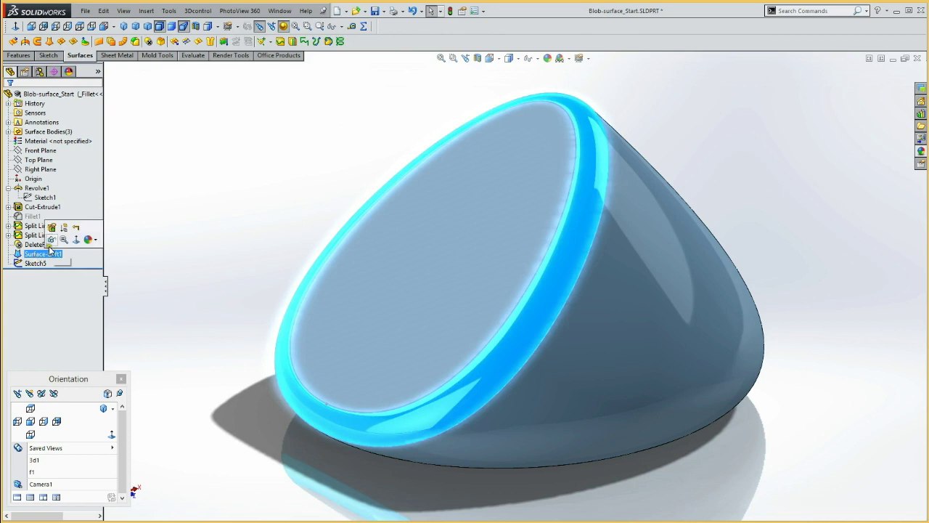
Suppress Surface-Loft1 and delete the angled elliptical face with Delete Face.
click(64, 227)
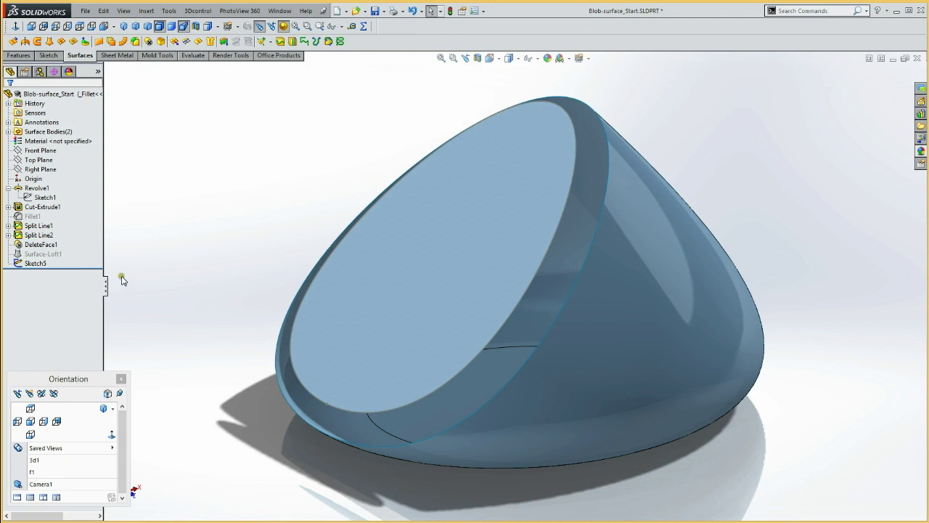
click(483, 251)
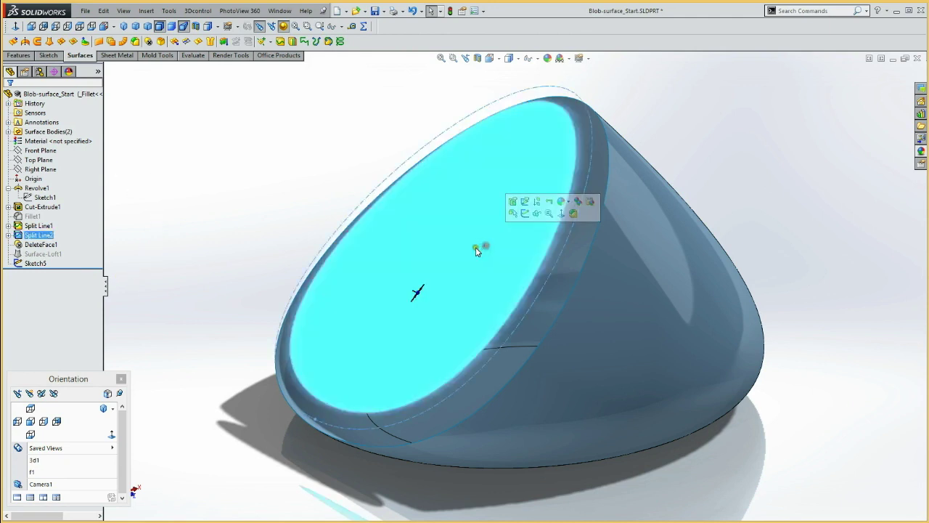
click(149, 43)
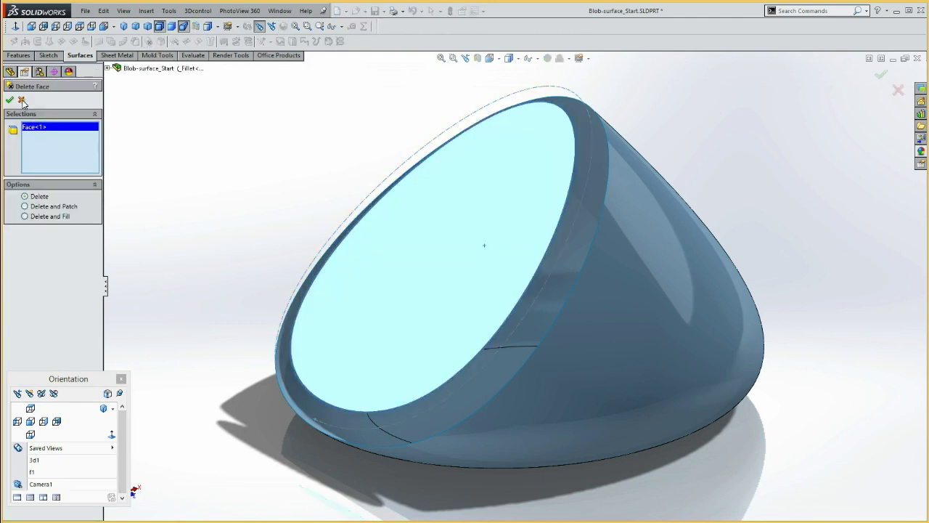
click(10, 99)
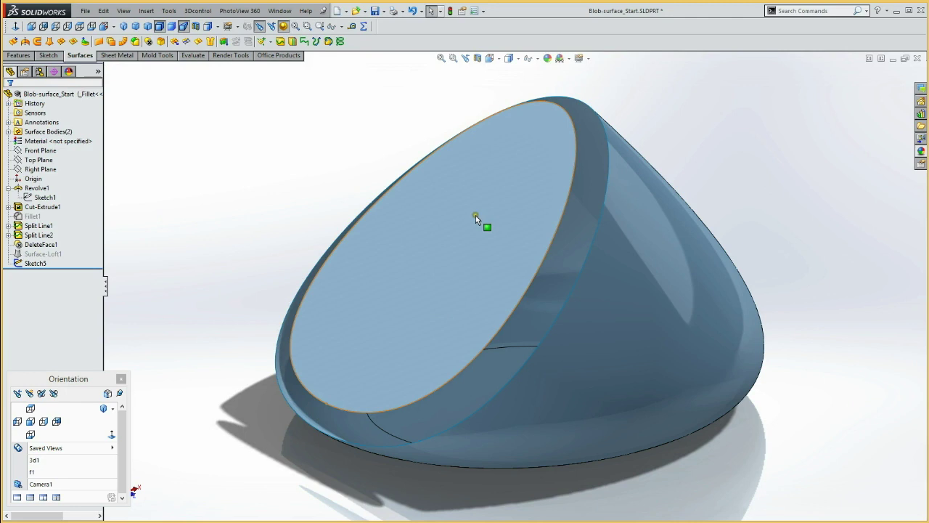
click(20, 56)
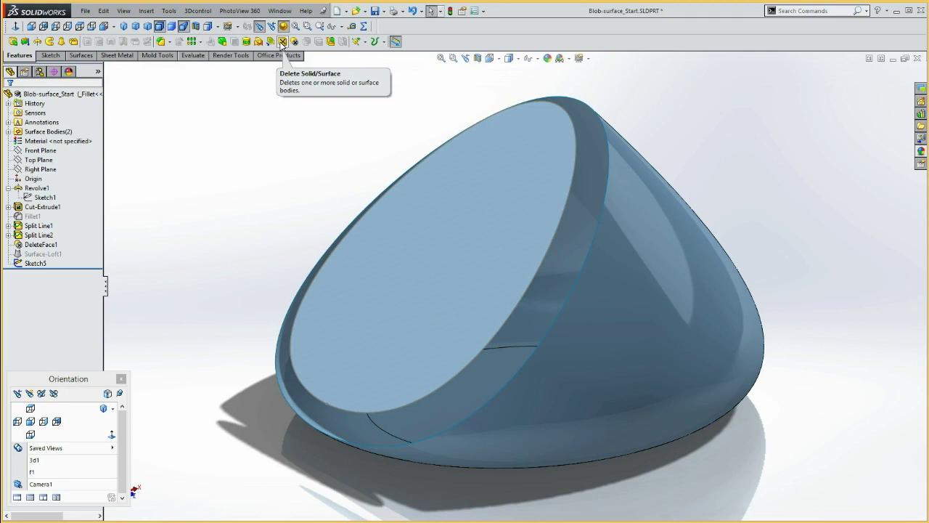
Remove the angled face body with Delete/Keep Body.
click(282, 43)
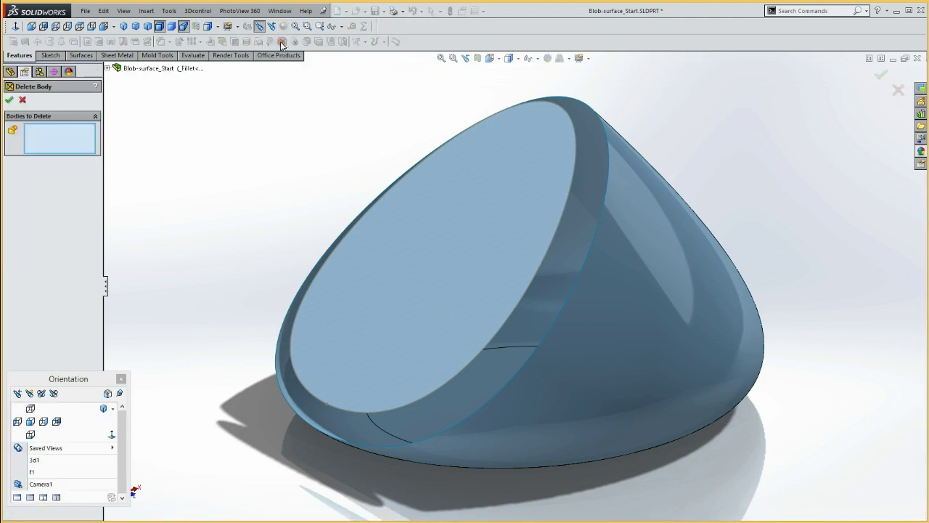
click(511, 211)
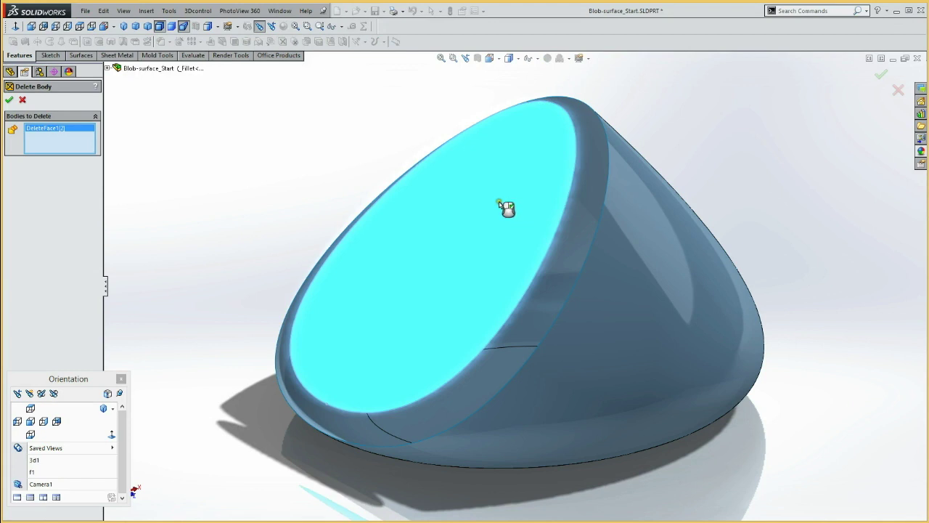
click(8, 100)
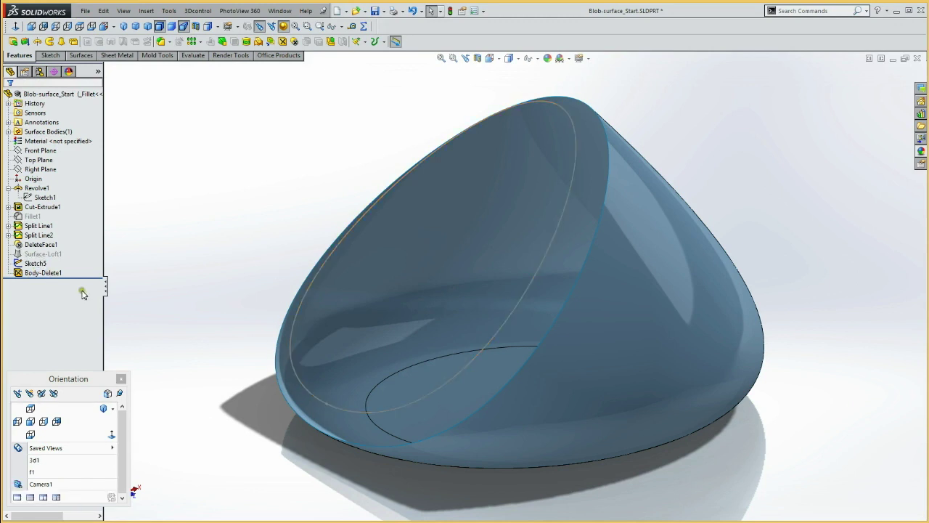
Preview a Planar Surface bounded by Sketch5, then cancel it.
click(33, 263)
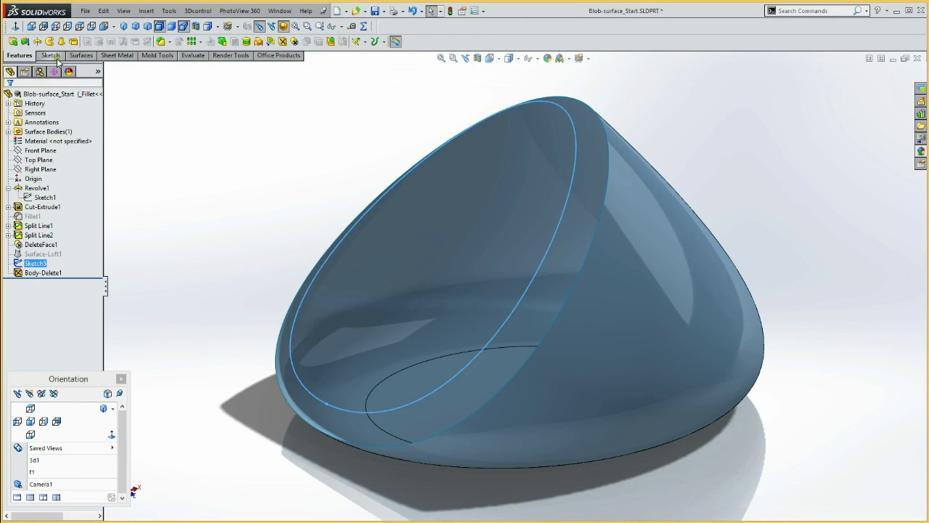
click(81, 56)
click(110, 42)
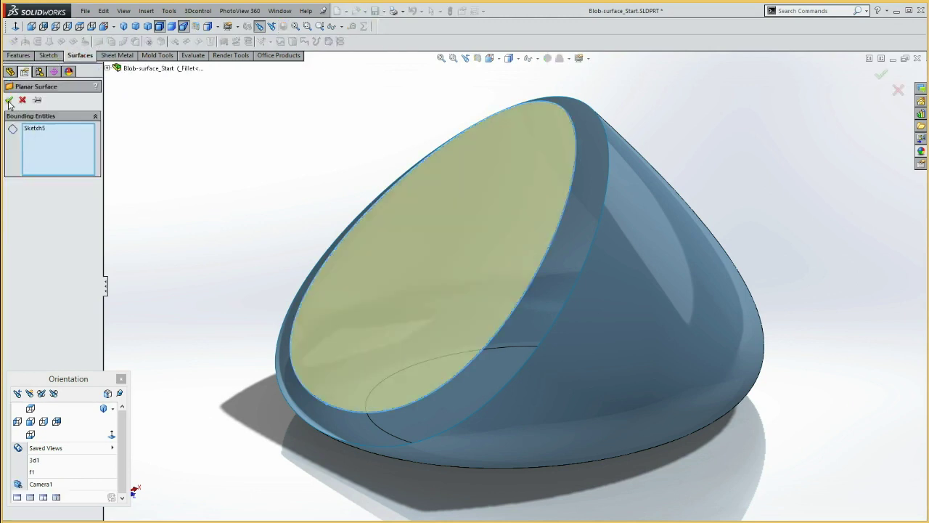
click(23, 100)
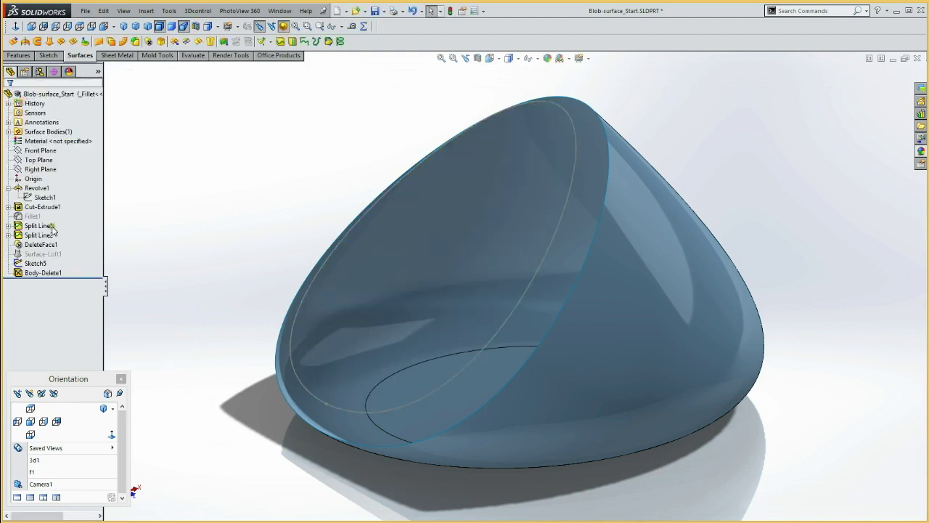
click(33, 150)
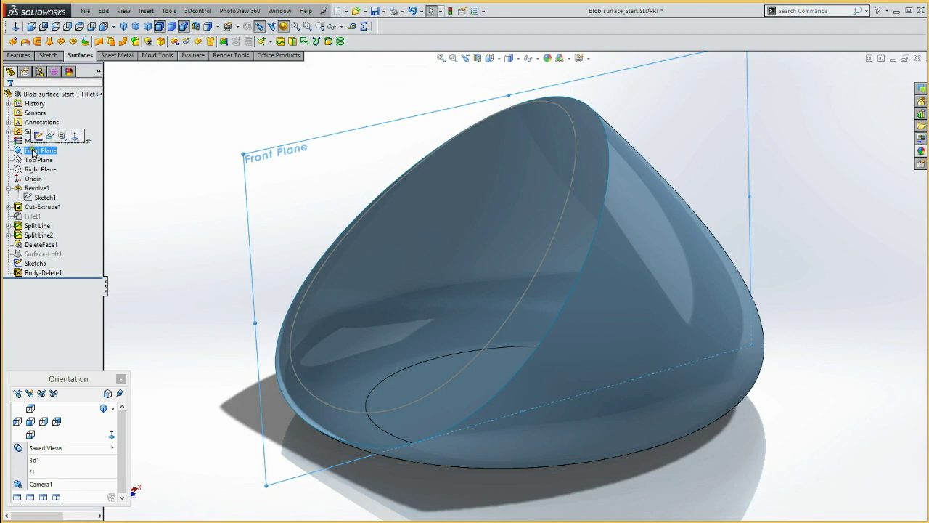
Sketch on the Front Plane and draw a construction line across the elliptical opening.
click(38, 136)
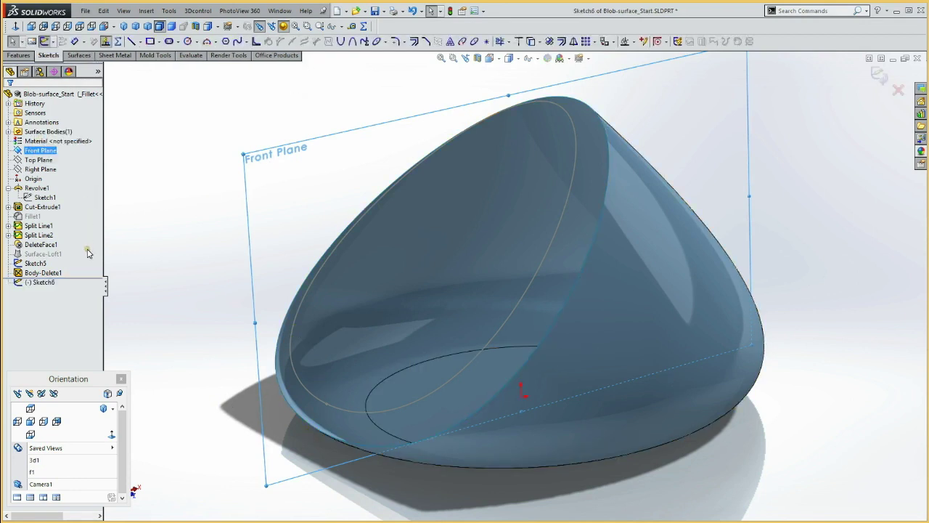
key(l)
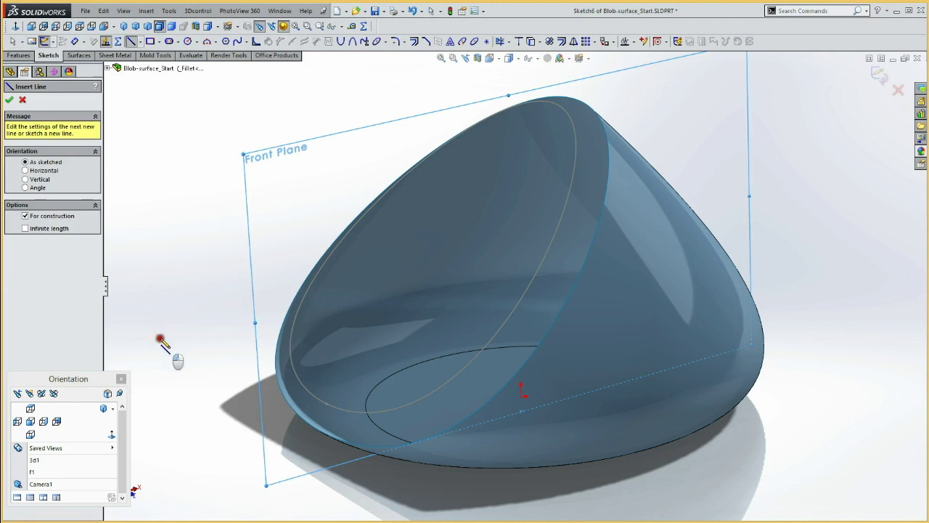
click(160, 336)
click(390, 87)
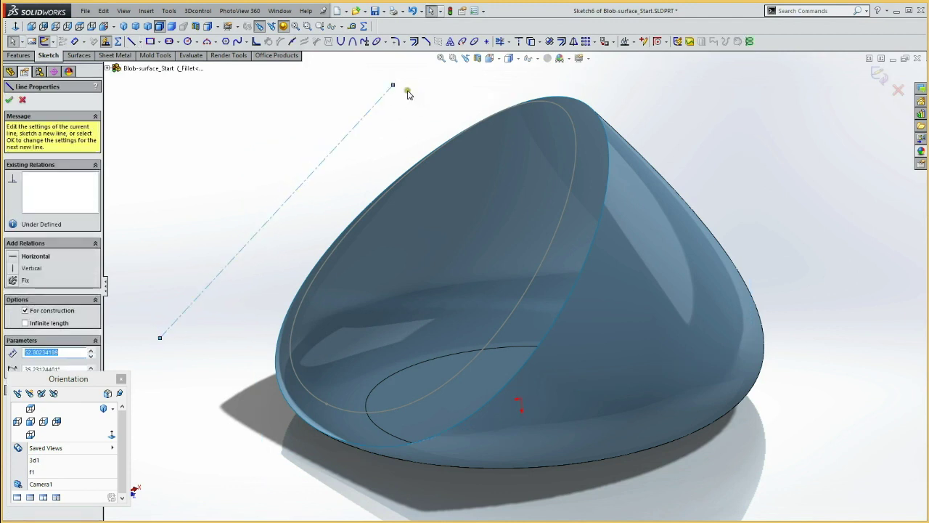
key(Escape)
Pierce both ends of the construction line onto the Sketch5 edge curve.
click(393, 86)
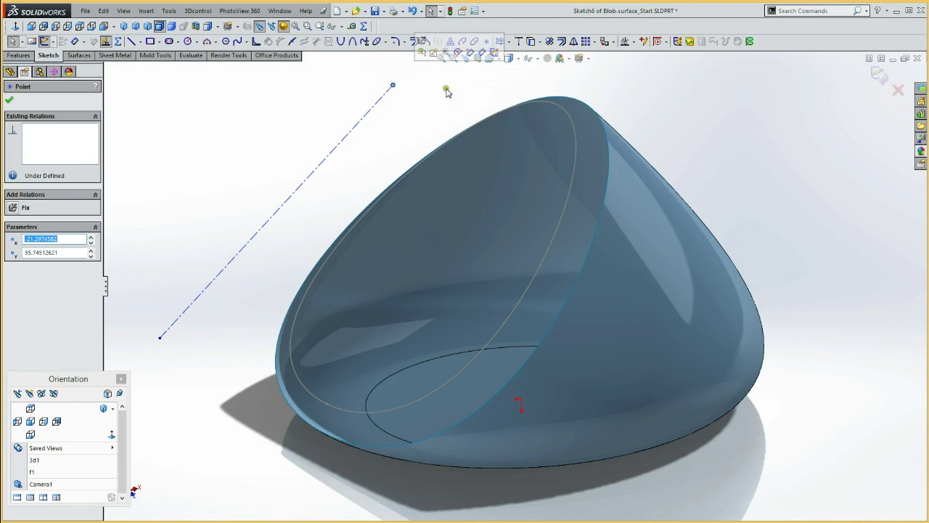
ctrl+click(562, 107)
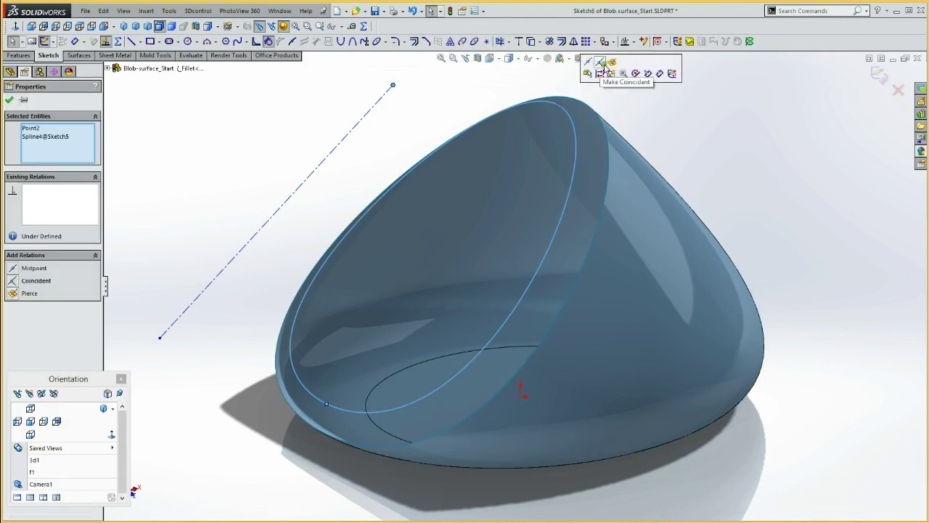
click(612, 62)
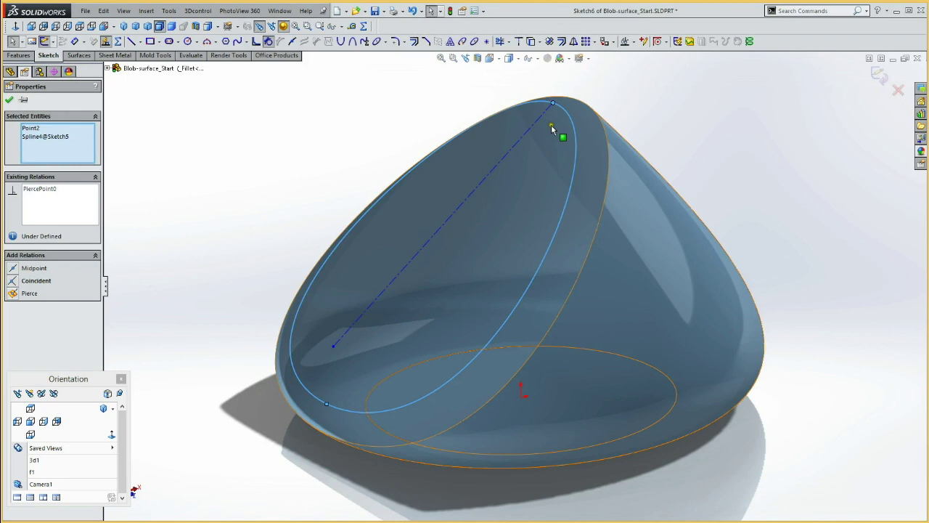
click(335, 182)
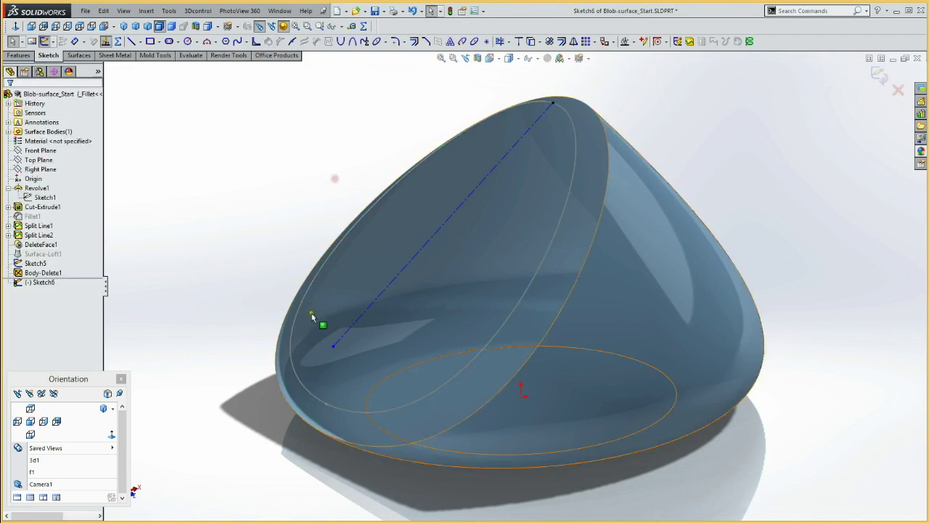
click(334, 349)
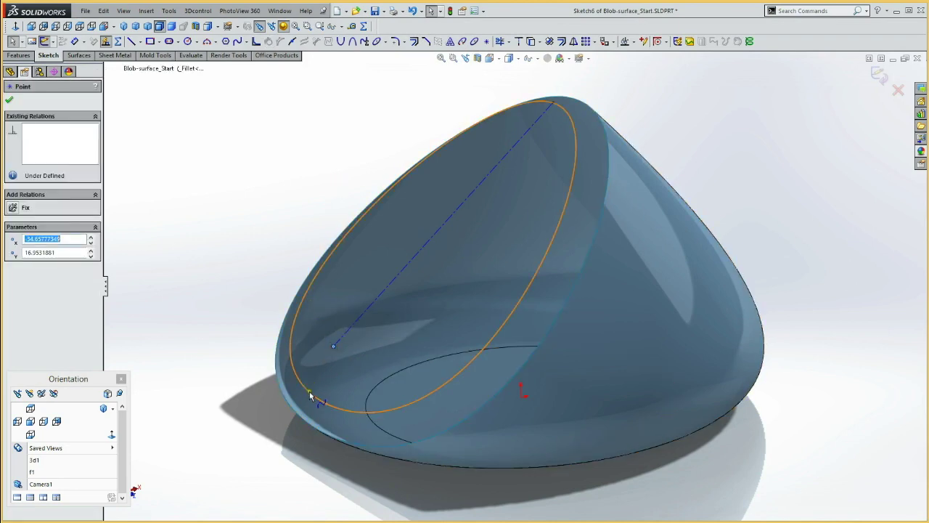
ctrl+click(318, 385)
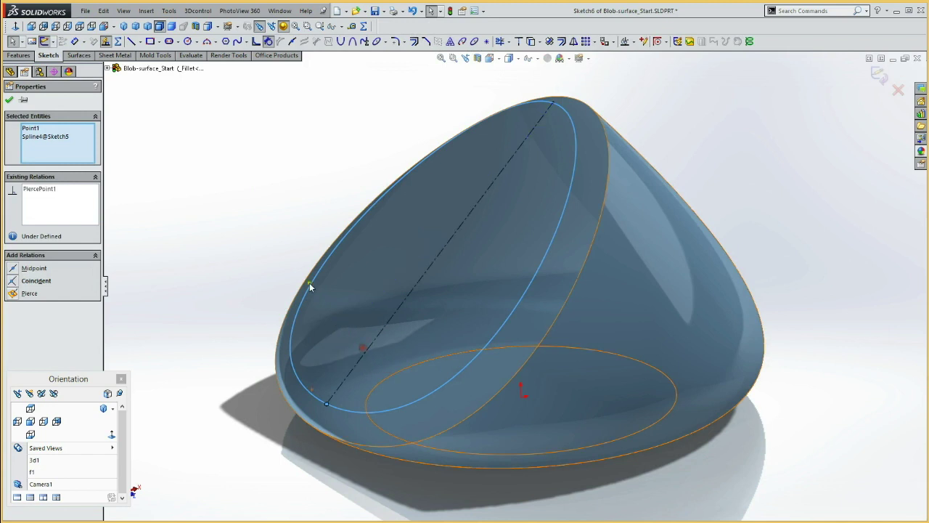
click(264, 215)
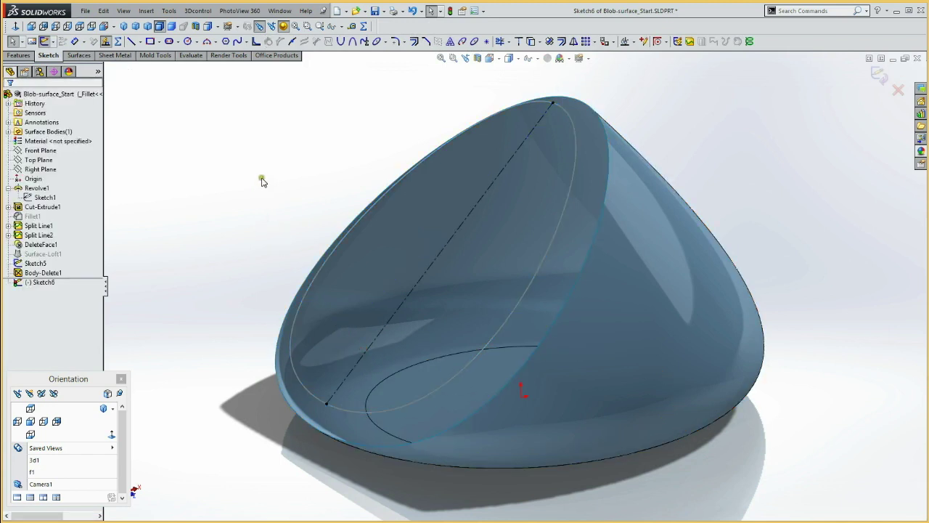
key(l)
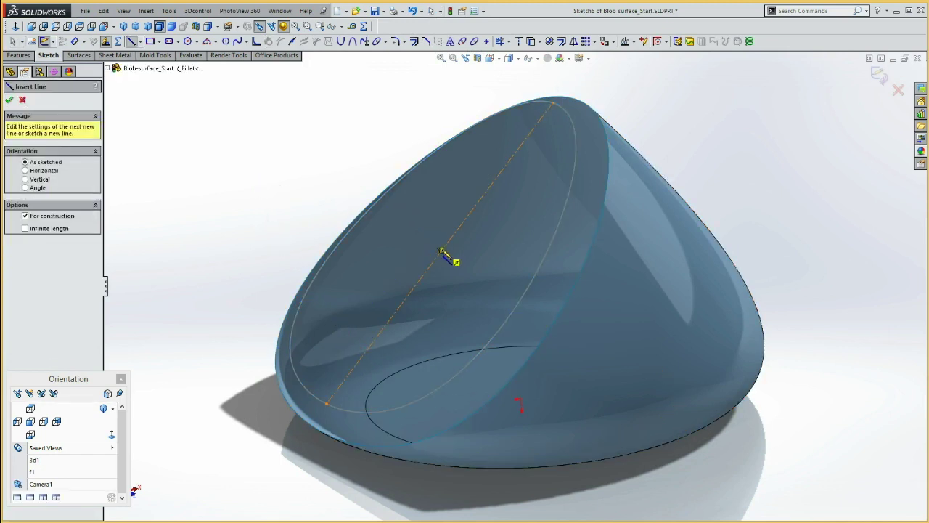
Add a short perpendicular construction line at the centerline's midpoint, dimensioned to 1 mm.
click(441, 250)
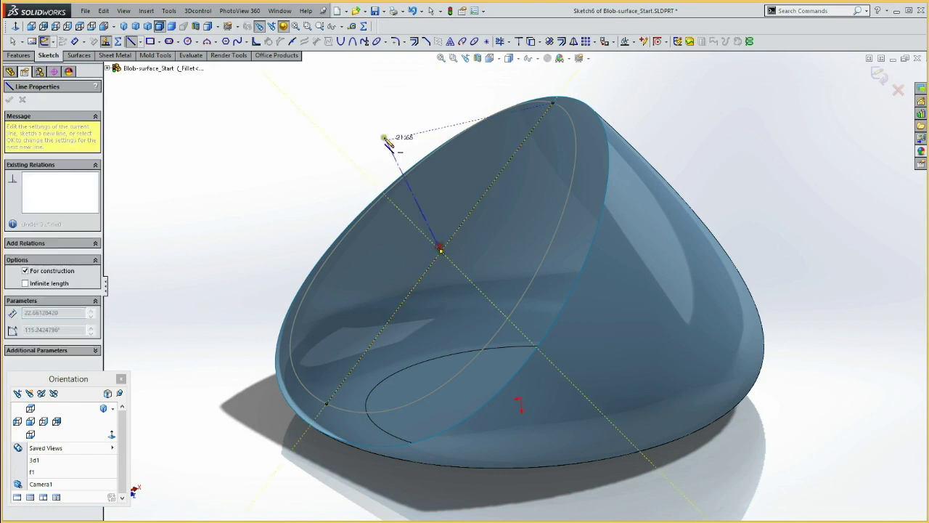
click(321, 130)
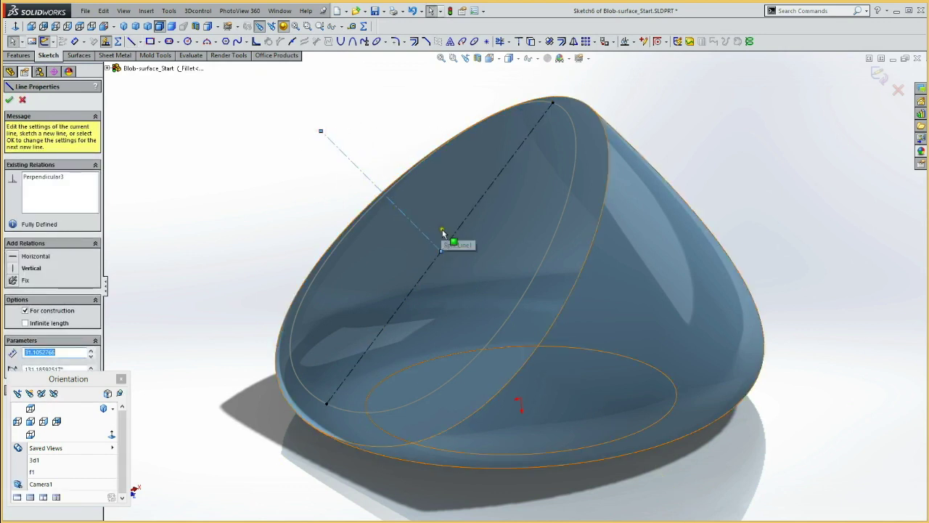
key(Escape)
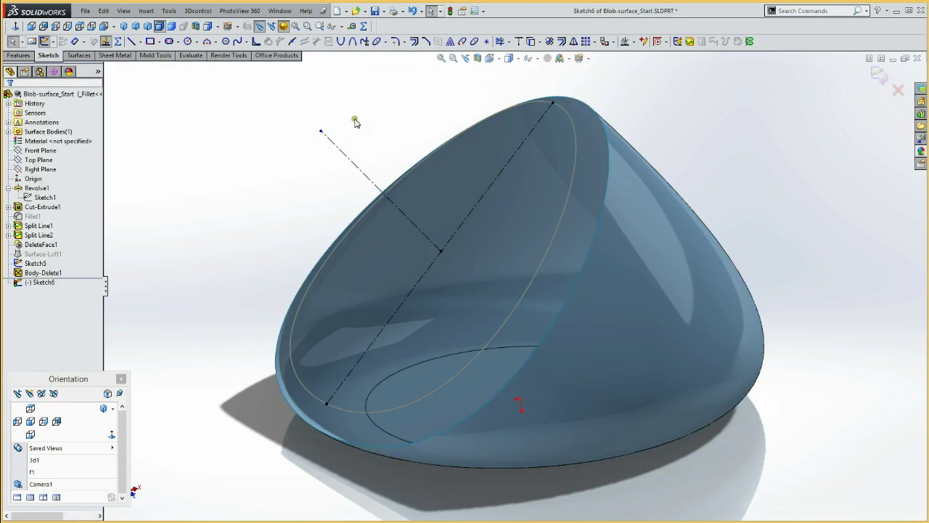
key(d)
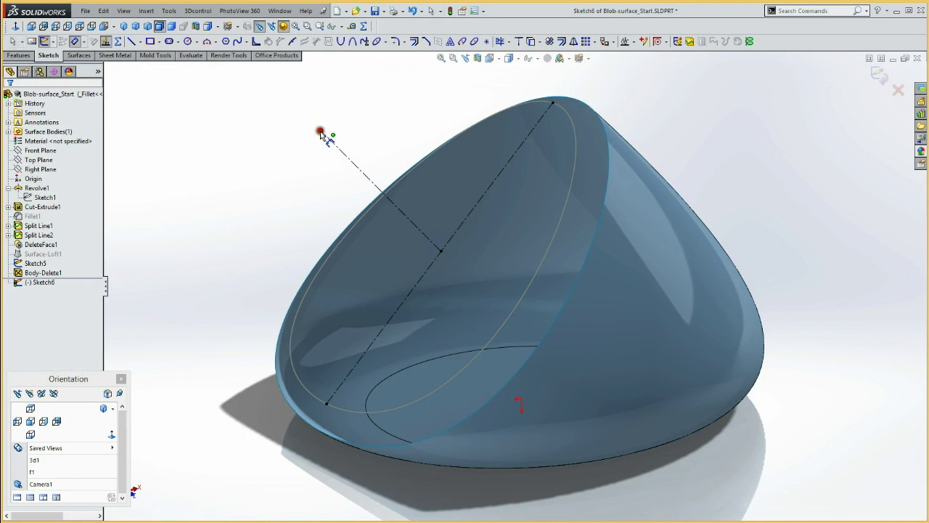
click(321, 133)
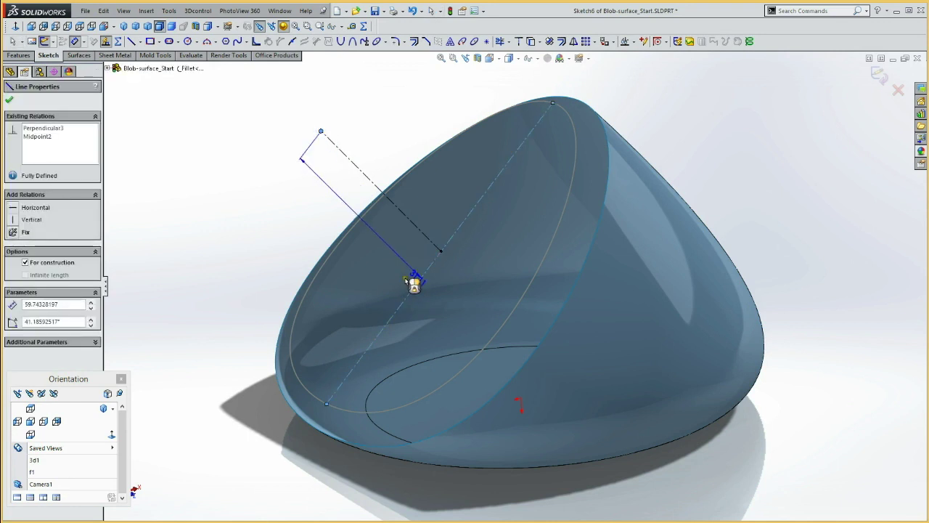
click(384, 265)
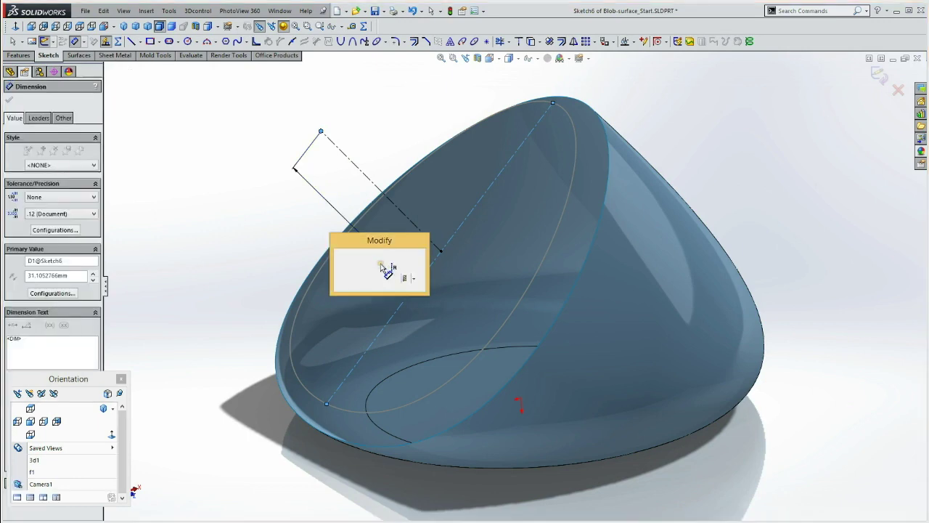
text(1)
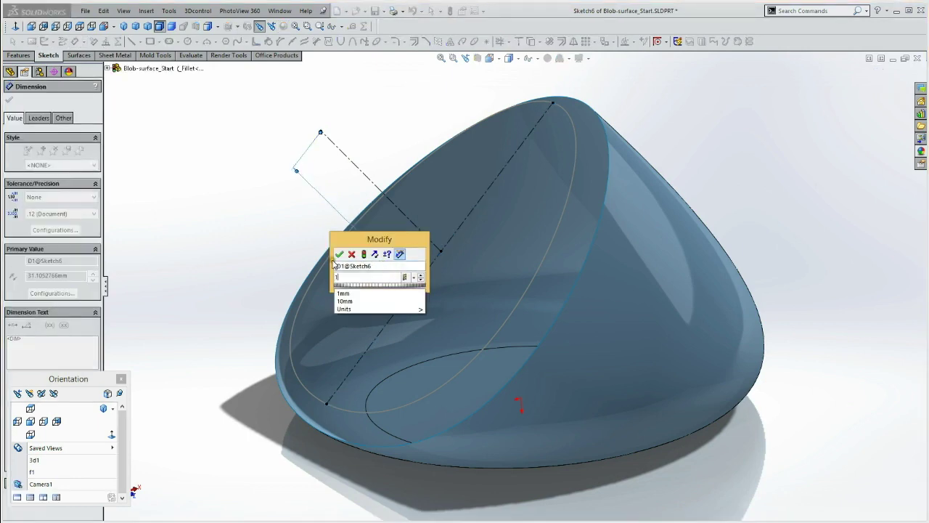
click(339, 254)
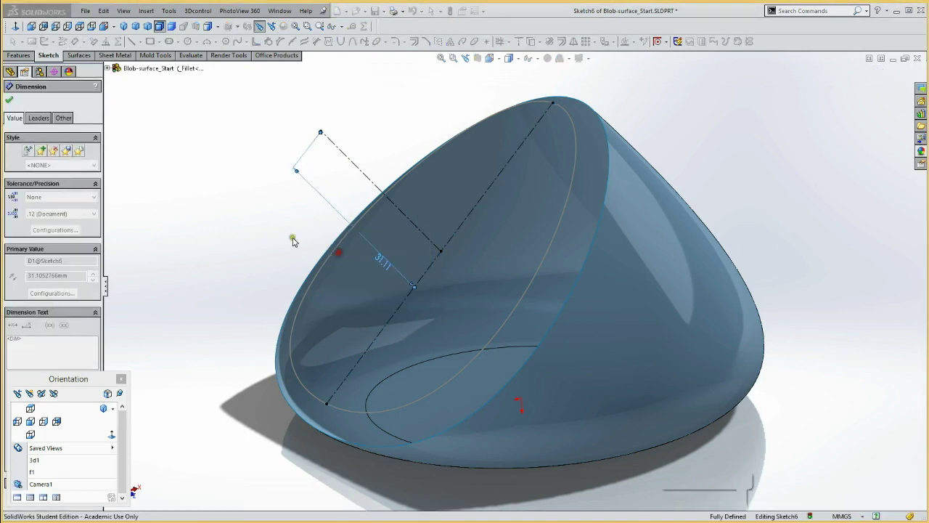
click(251, 218)
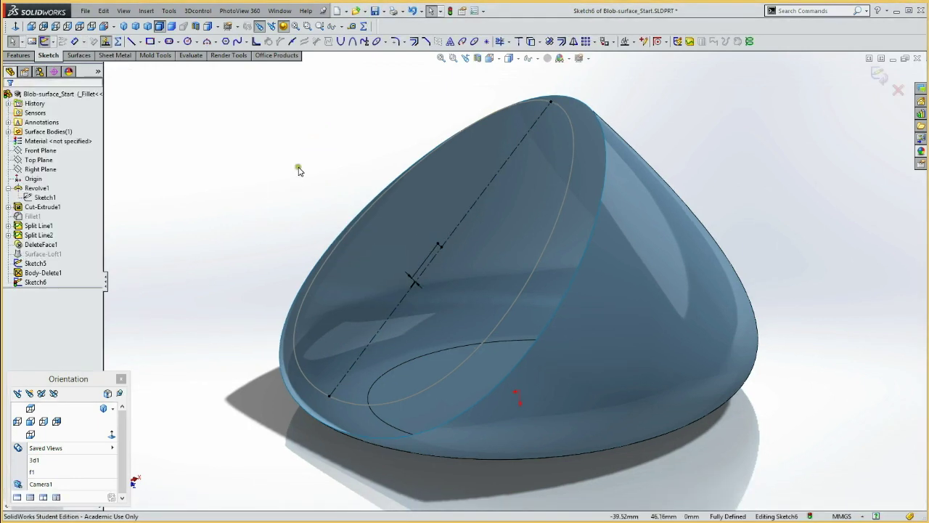
Draw a three-point arc from the centerline's lower end to its upper end.
click(207, 42)
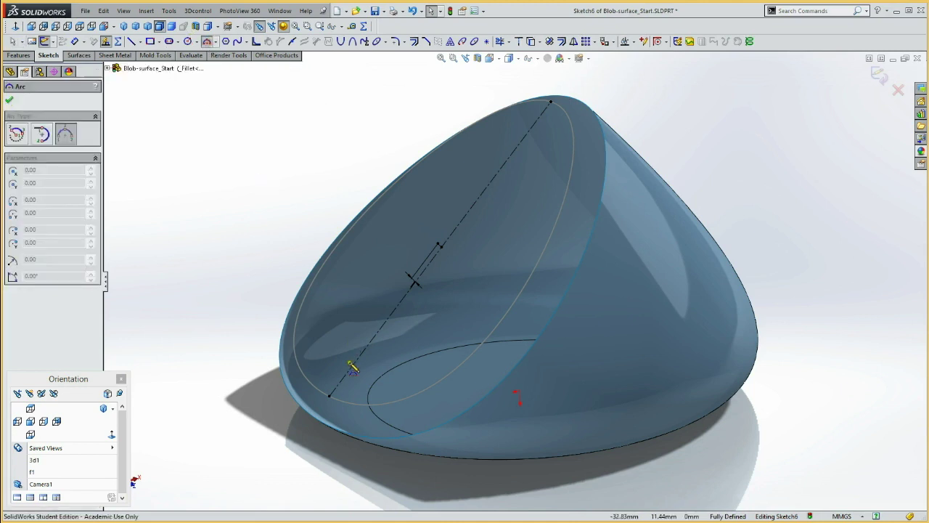
click(333, 397)
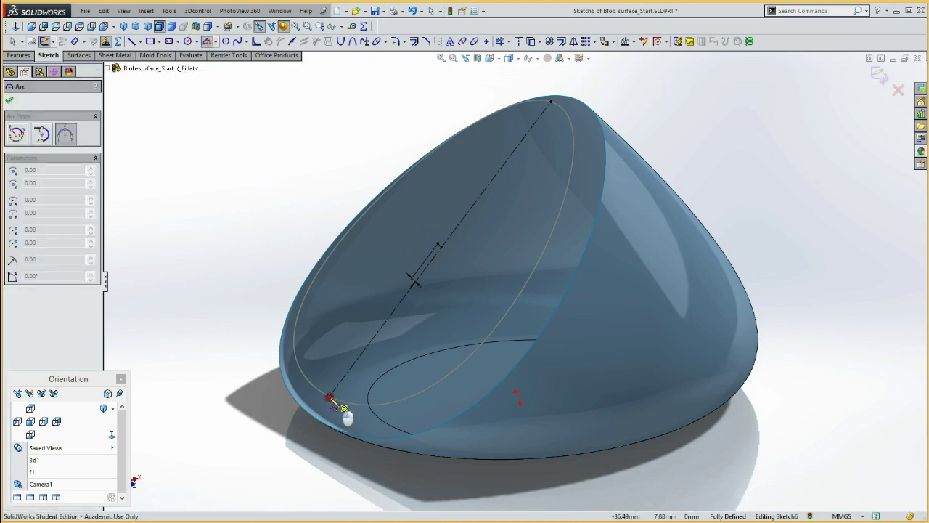
click(551, 108)
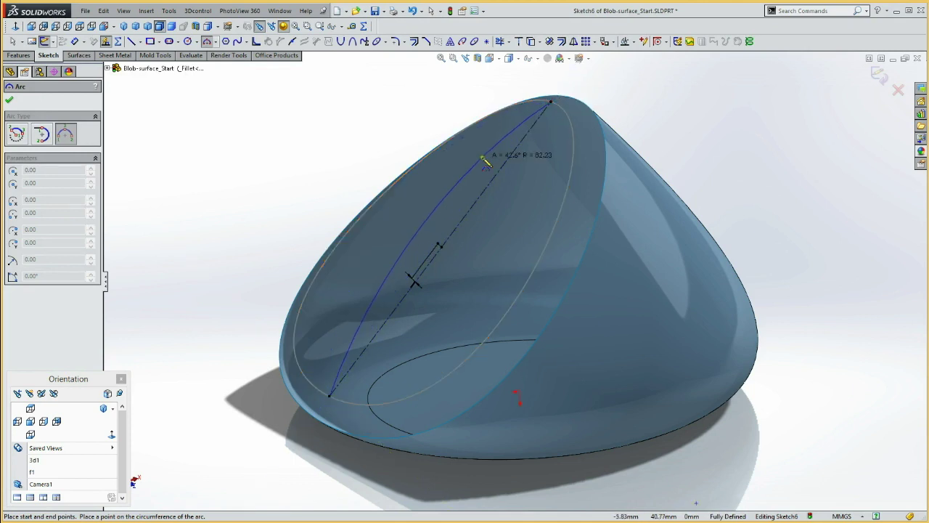
click(456, 200)
Make the arc coincident with the 1 mm offset point and exit Sketch6.
key(Escape)
click(438, 244)
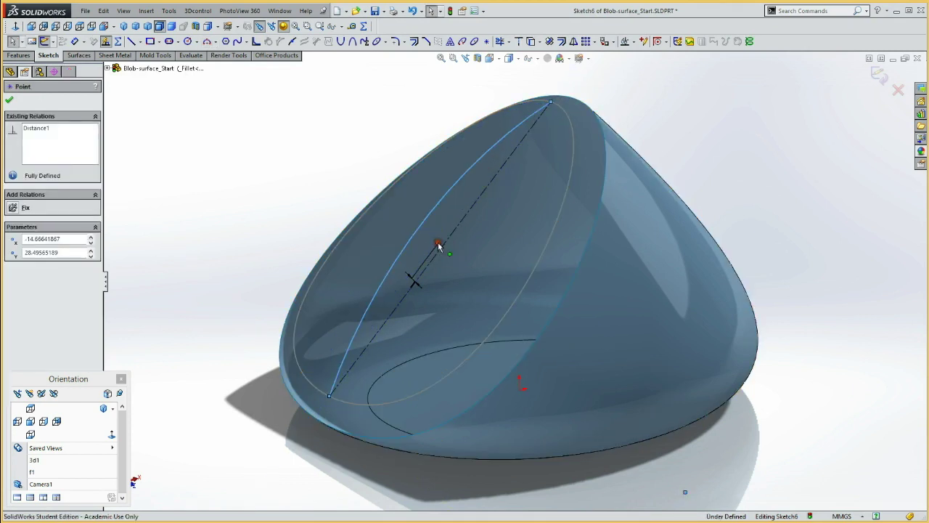
ctrl+click(461, 211)
click(491, 198)
click(318, 154)
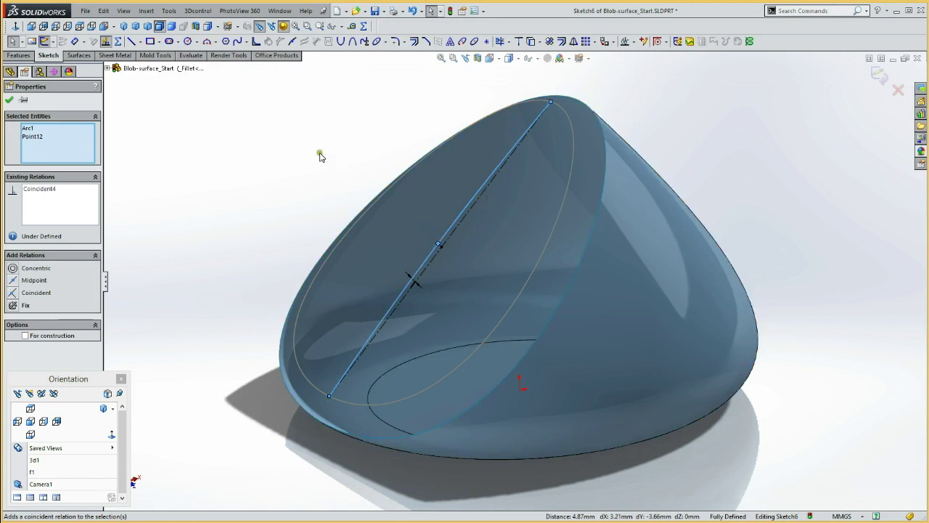
click(46, 42)
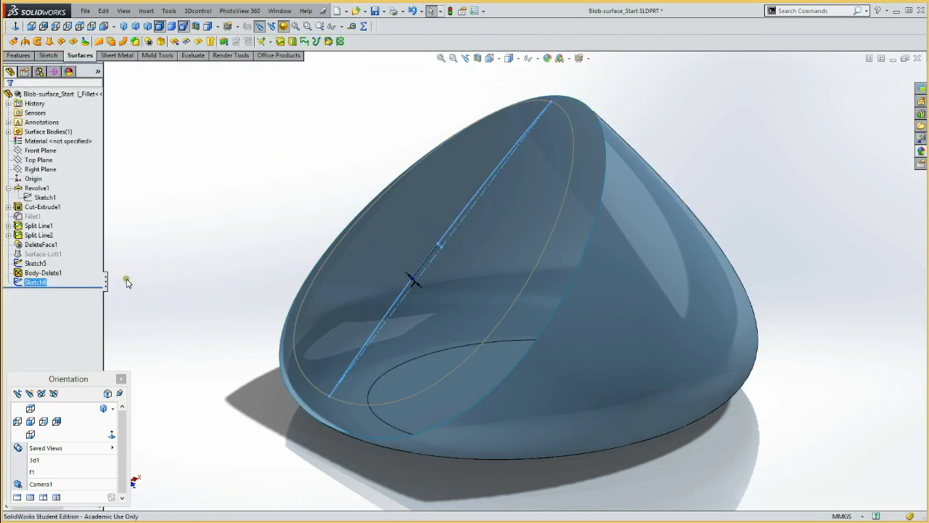
Create a fill surface using the Sketch5 ellipse as patch boundary and the Sketch6 arc as constraint curve.
click(299, 367)
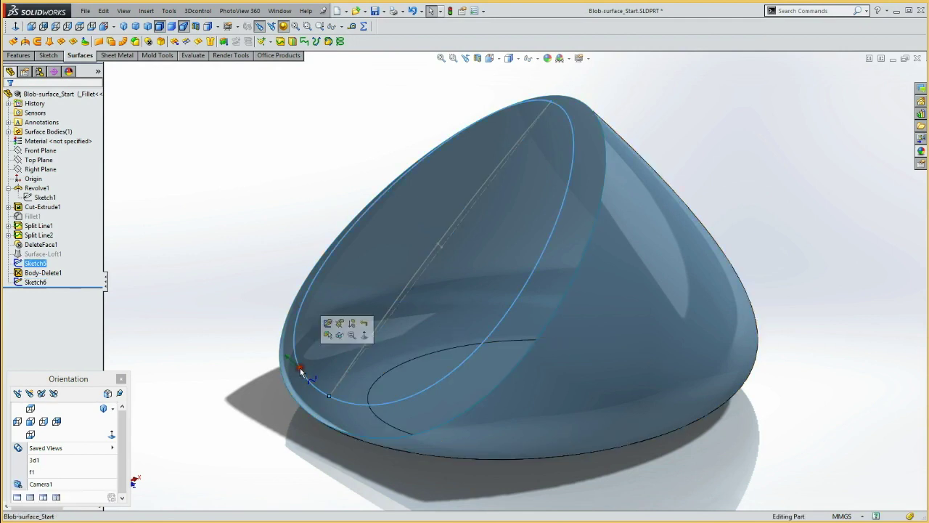
click(74, 42)
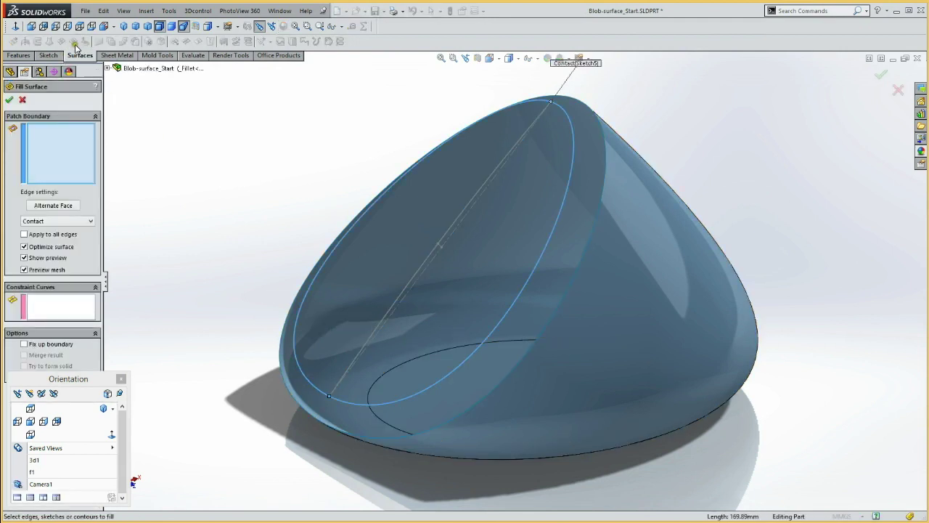
click(297, 318)
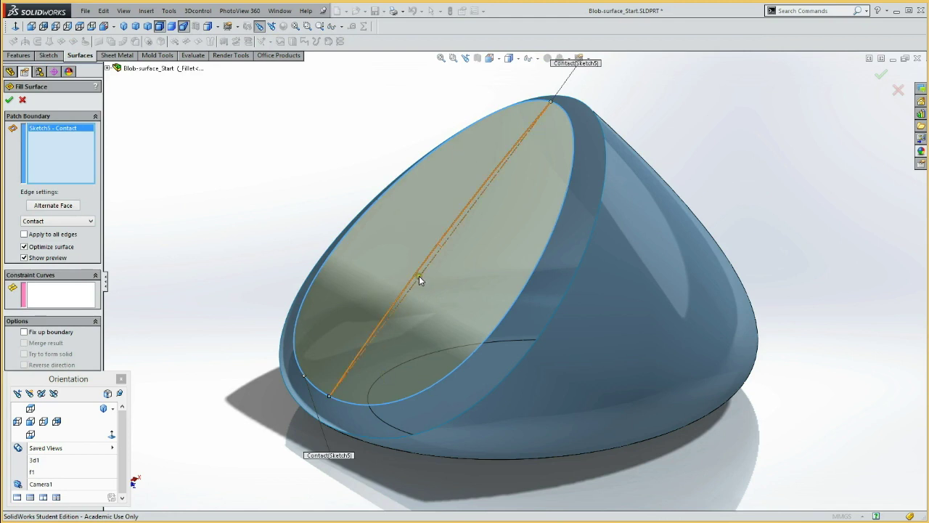
click(49, 292)
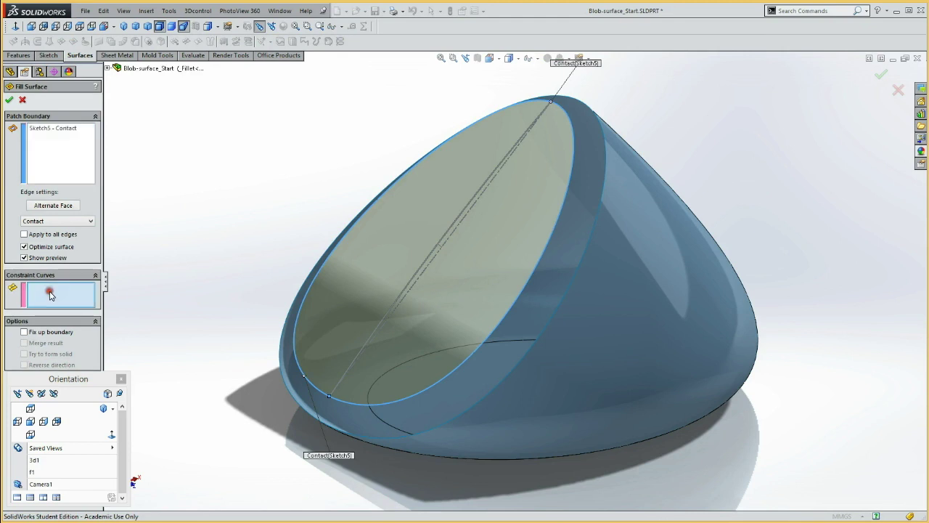
click(397, 301)
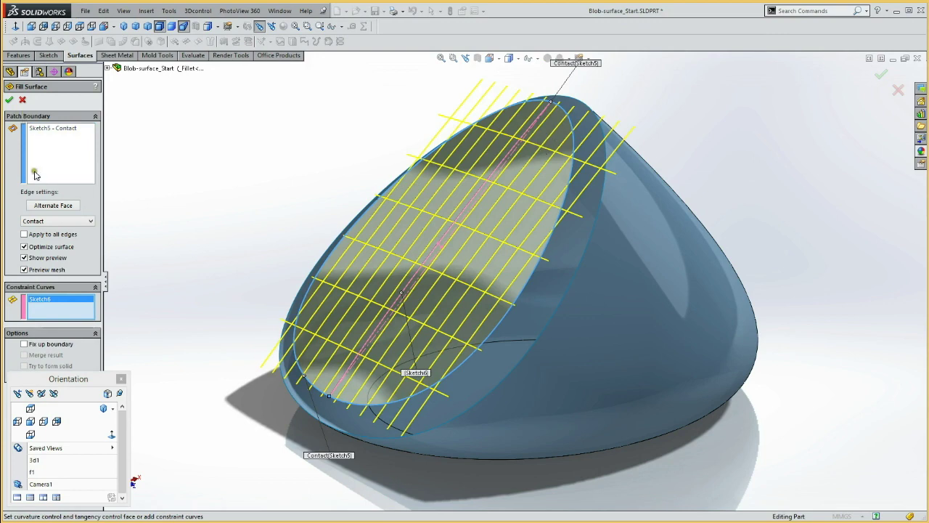
click(10, 100)
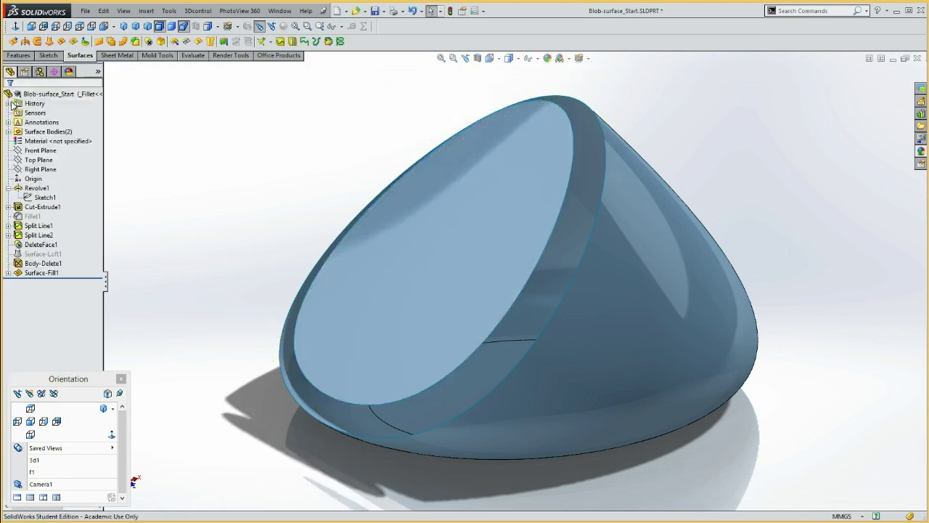
Start a surface loft between the fill surface's edge and the cone opening's edge.
mouse_move(249, 148)
middle_down()
mouse_move(193, 143)
mouse_move(254, 151)
middle_up()
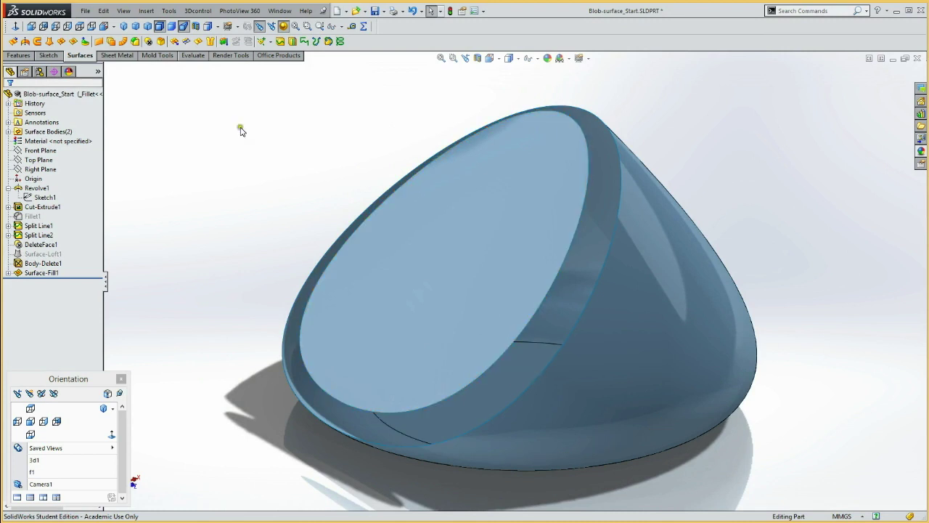
click(49, 41)
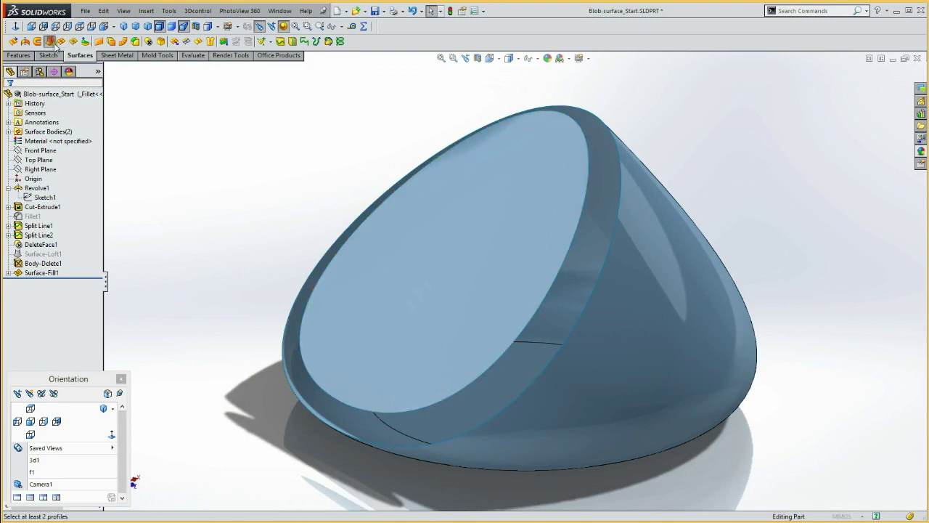
click(548, 299)
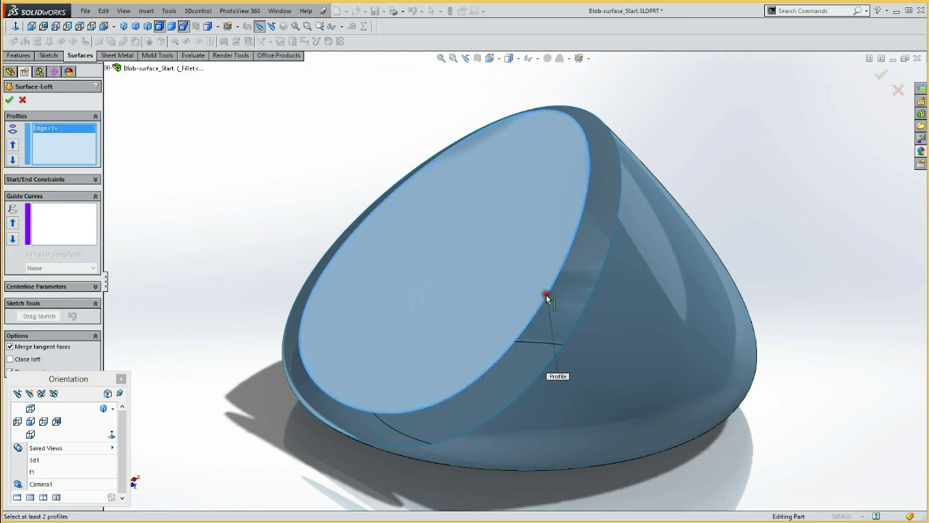
click(592, 294)
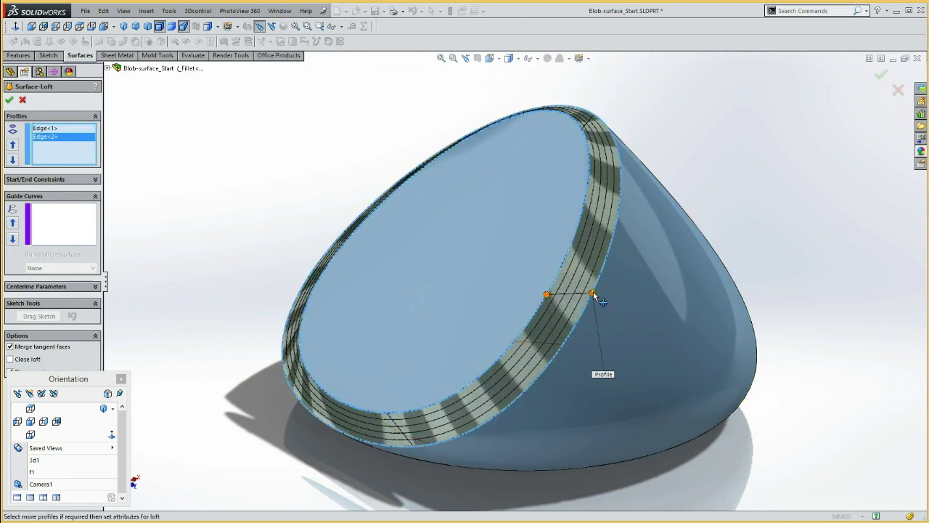
Set both loft ends to Curvature To Face with start tangent length 1.2, and create the loft.
click(48, 179)
click(43, 203)
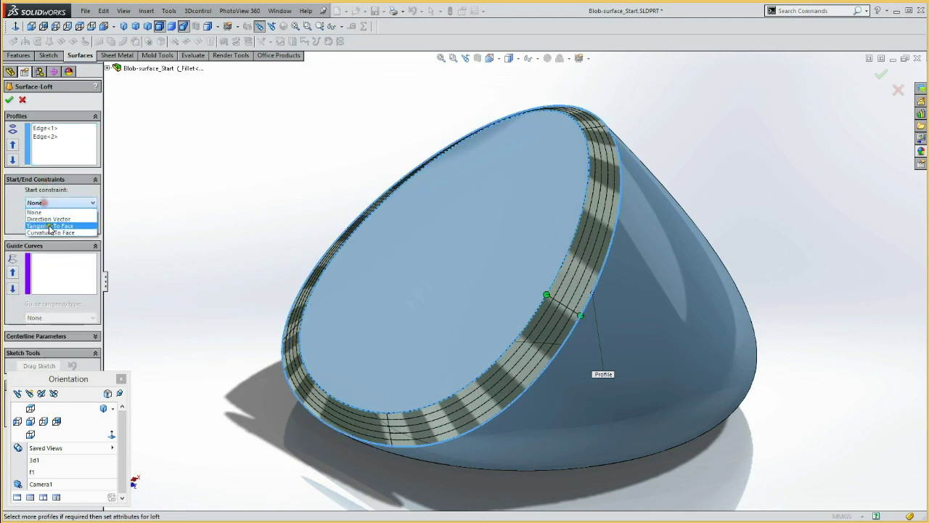
click(49, 232)
click(53, 253)
click(64, 293)
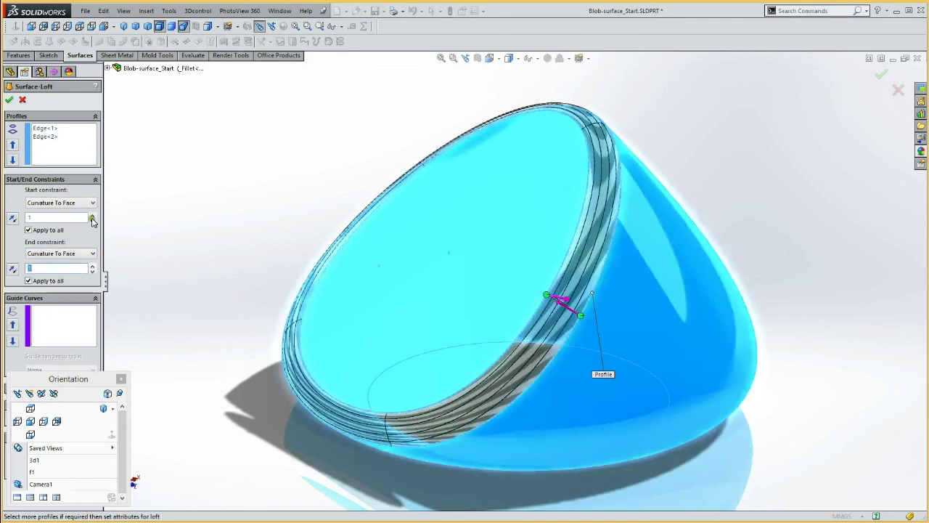
click(92, 216)
click(92, 216)
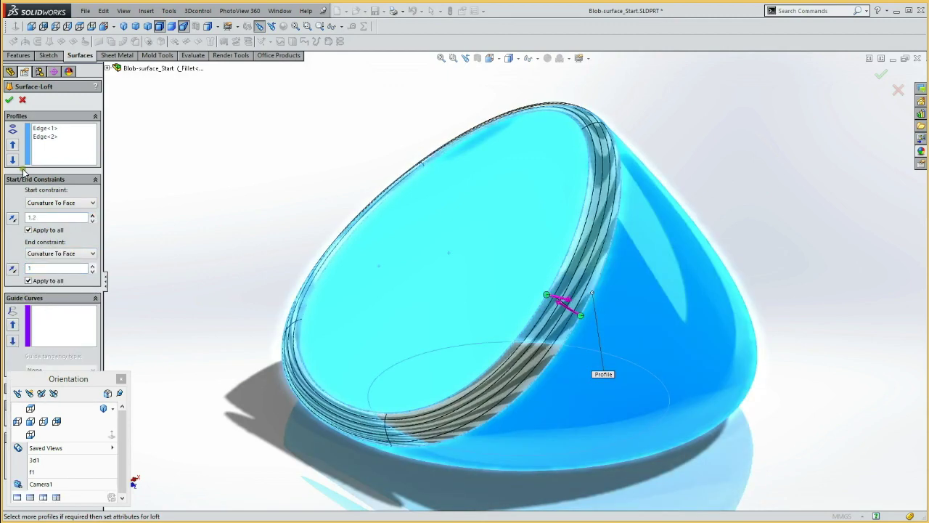
click(10, 99)
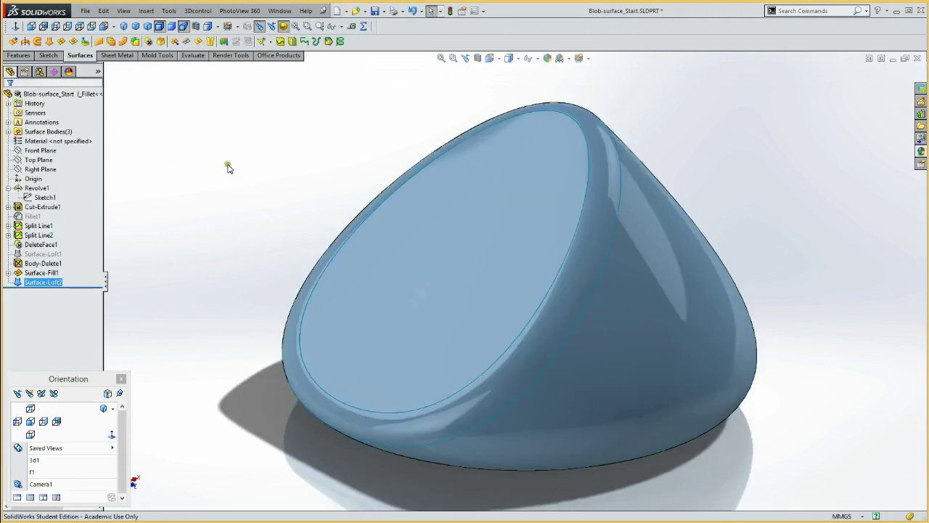
mouse_move(269, 179)
middle_down()
mouse_move(257, 166)
mouse_move(220, 164)
mouse_move(268, 127)
mouse_move(228, 126)
mouse_move(208, 152)
mouse_move(244, 143)
mouse_move(240, 157)
mouse_move(245, 128)
mouse_move(244, 140)
middle_up()
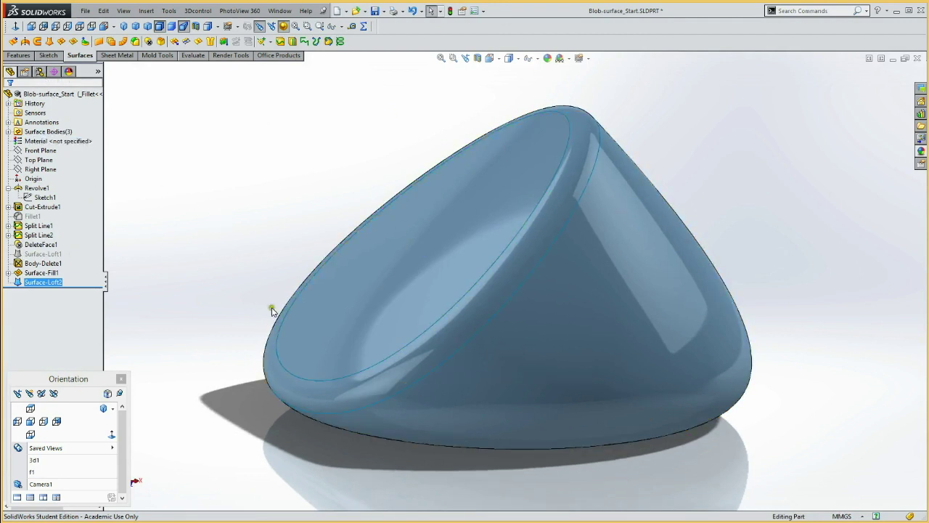
Attempt a derived configuration under Default, dismiss the duplicate-name error, and list Default's configurations.
click(40, 71)
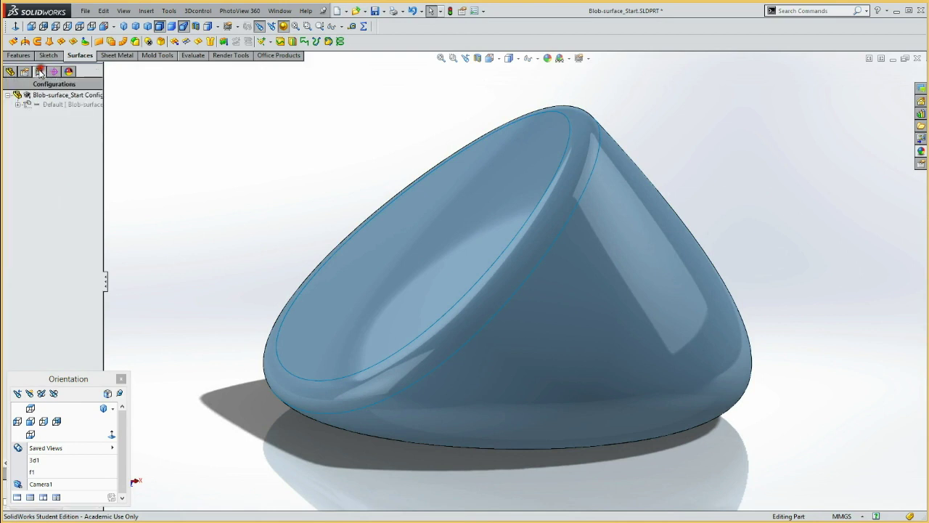
right_click(61, 106)
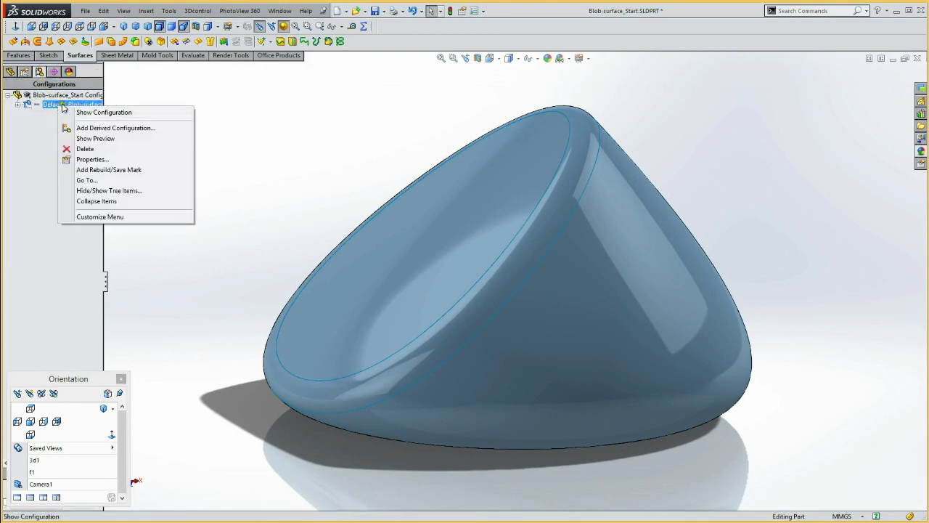
click(93, 128)
text(_fillet)
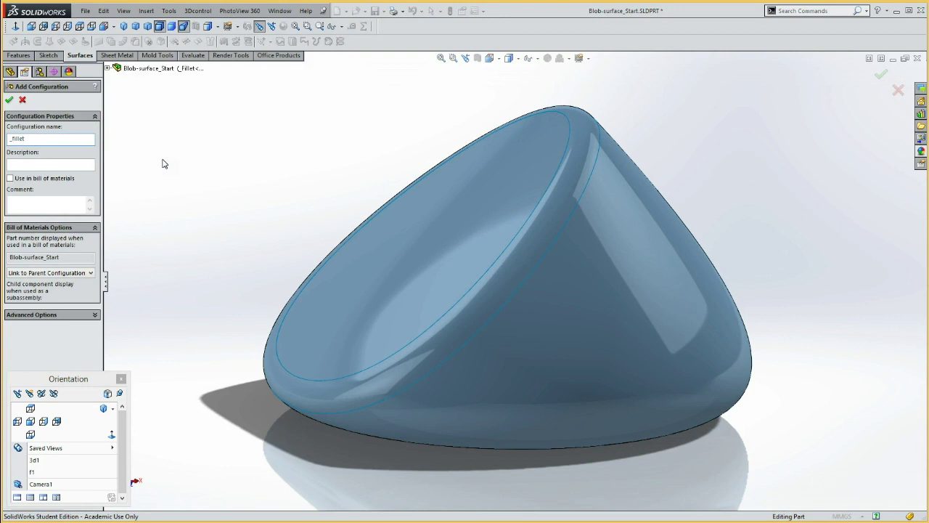
click(14, 99)
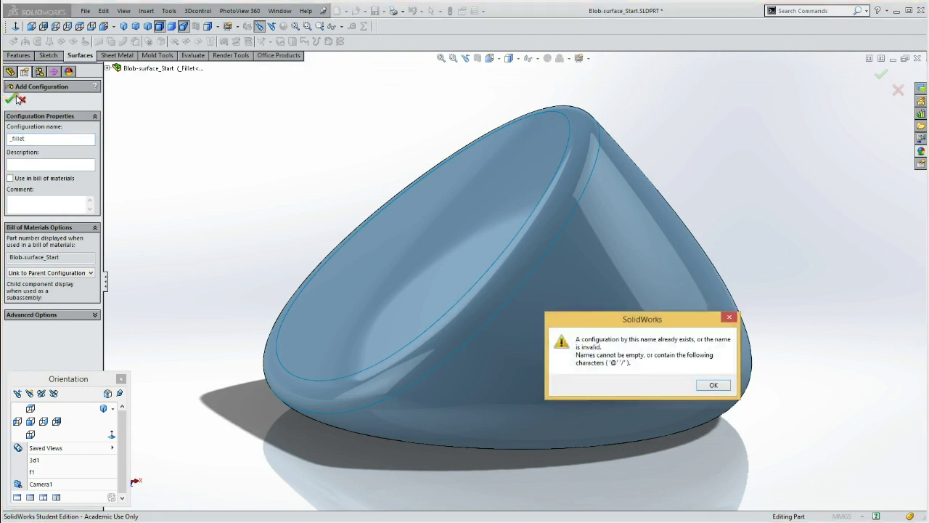
click(717, 386)
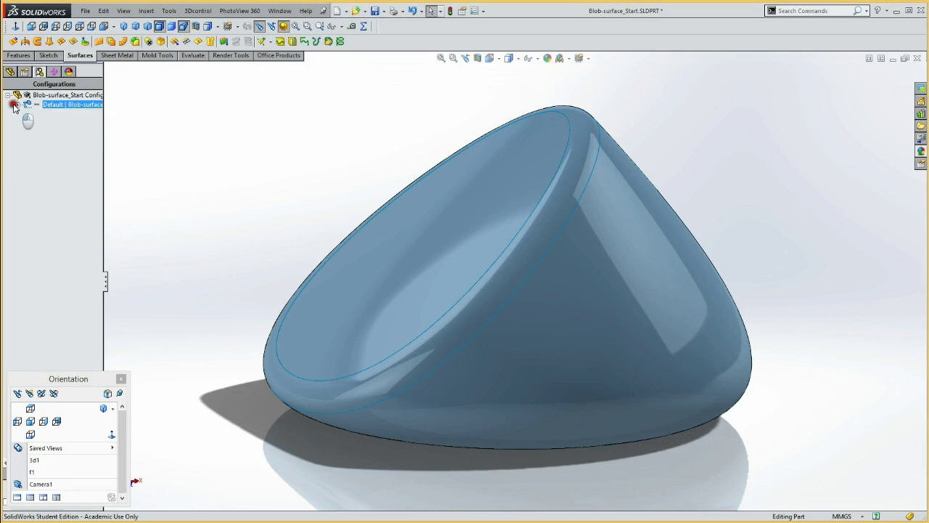
click(52, 96)
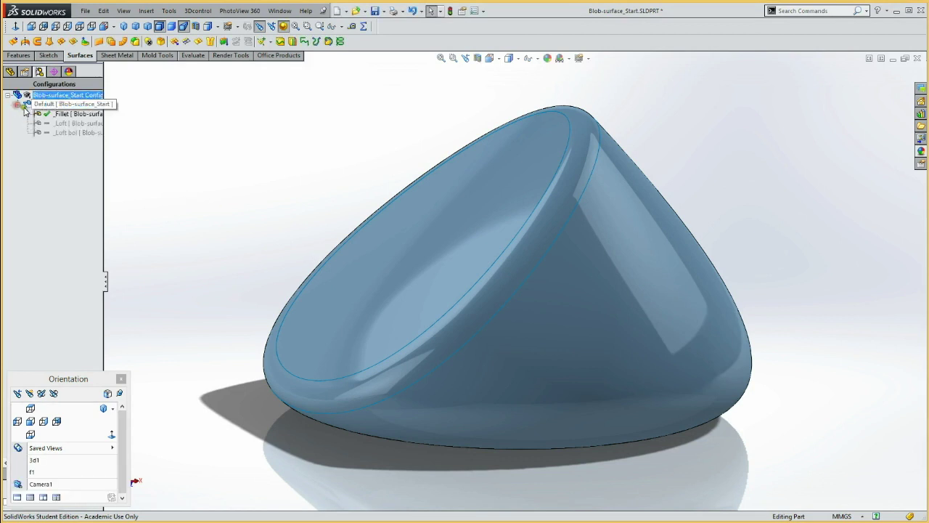
In the _Fillet configuration, suppress Split Line1, DeleteFace1, Surface-Loft1 and Body-Delete1.
click(92, 114)
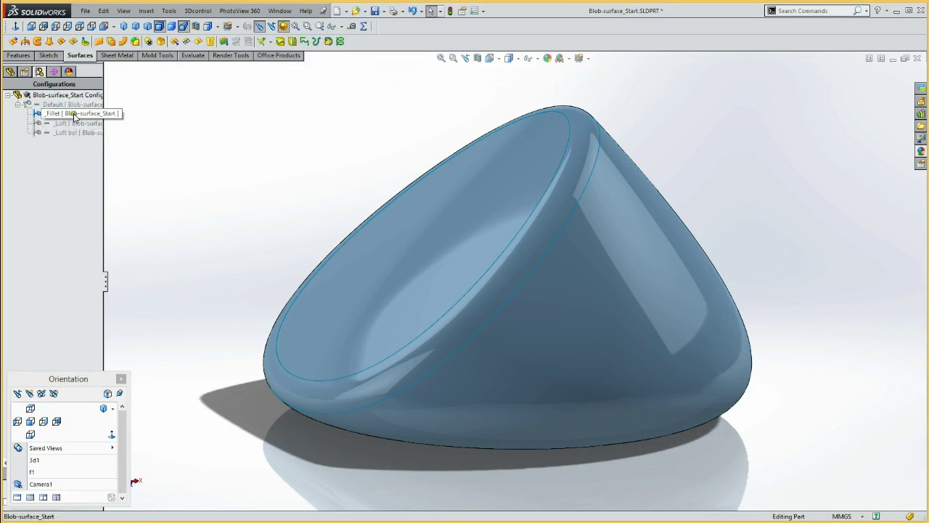
click(10, 71)
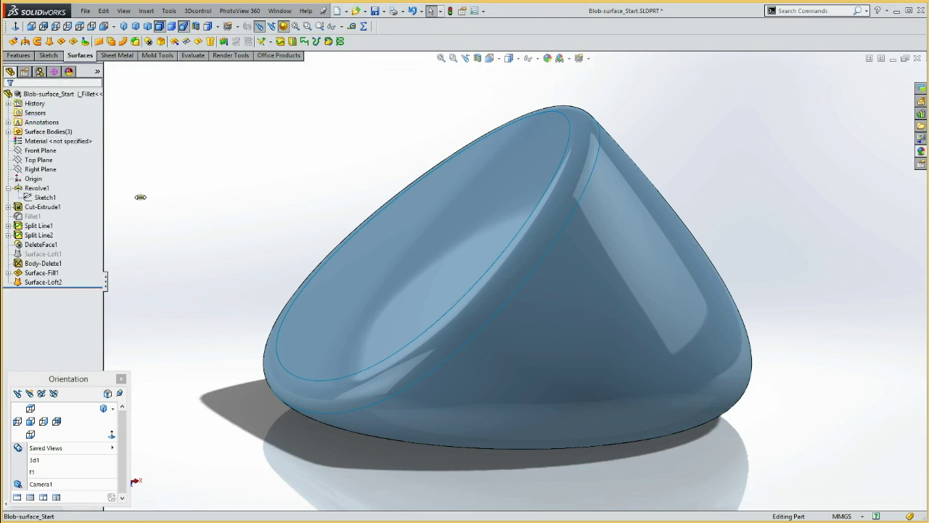
click(39, 226)
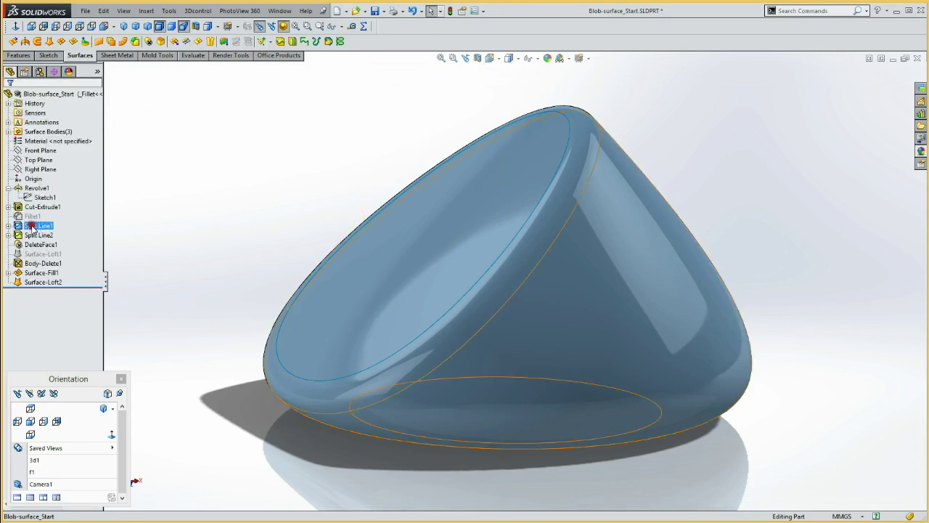
shift+click(37, 244)
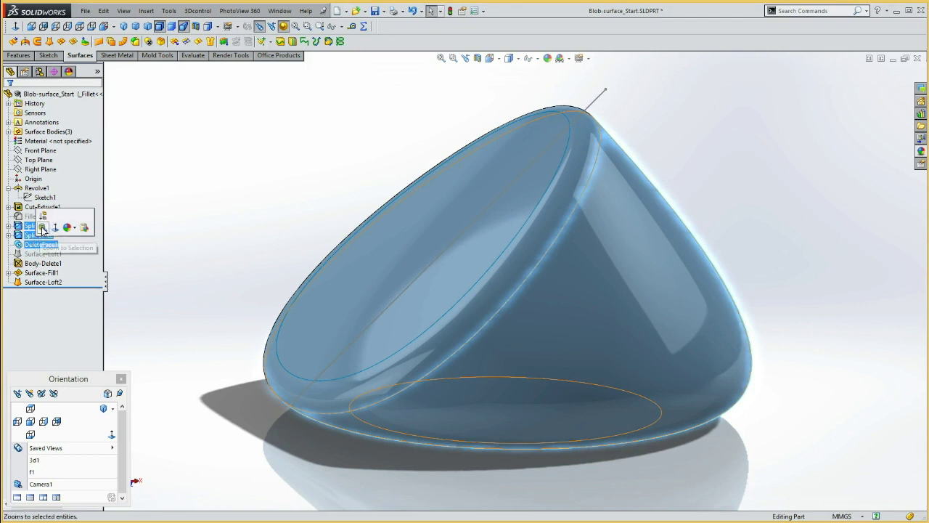
click(42, 216)
click(45, 254)
ctrl+click(49, 247)
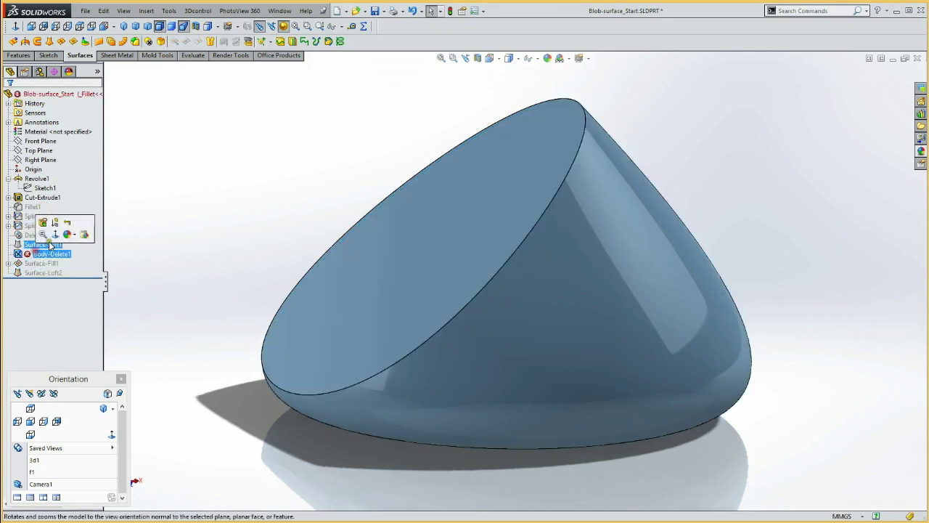
click(54, 221)
Unsuppress Fillet1, then activate the _Loft configuration.
click(33, 206)
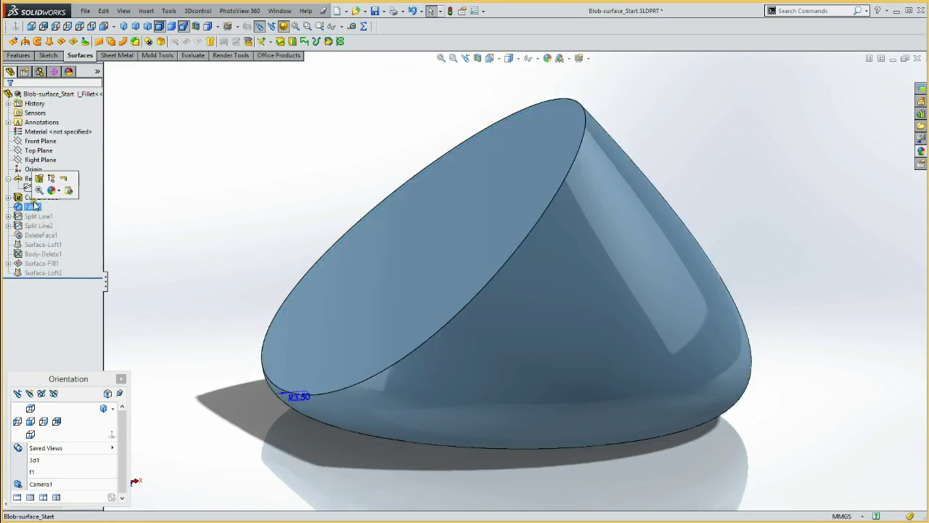
click(51, 178)
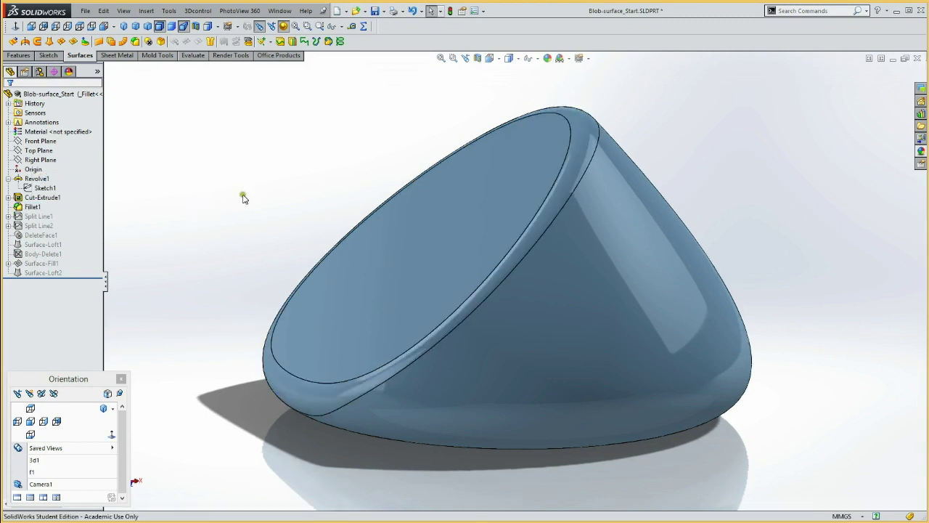
click(40, 71)
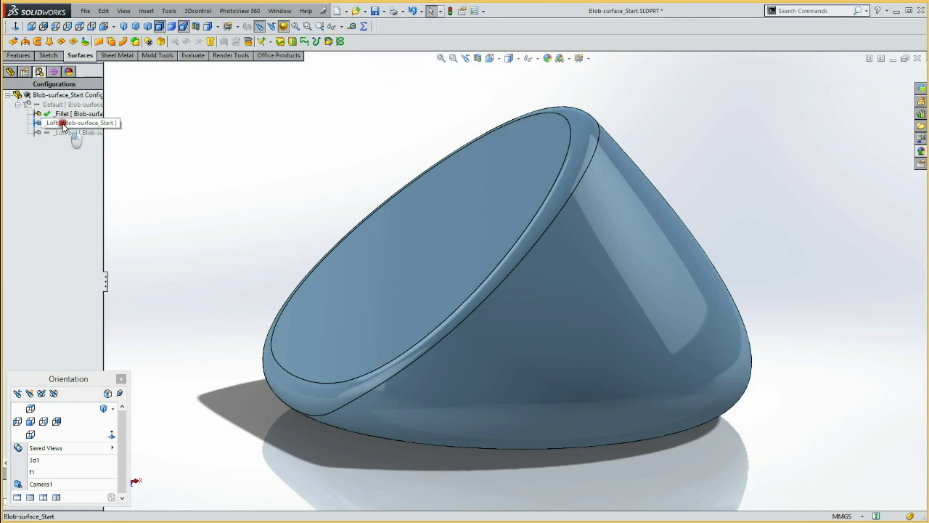
double_click(63, 124)
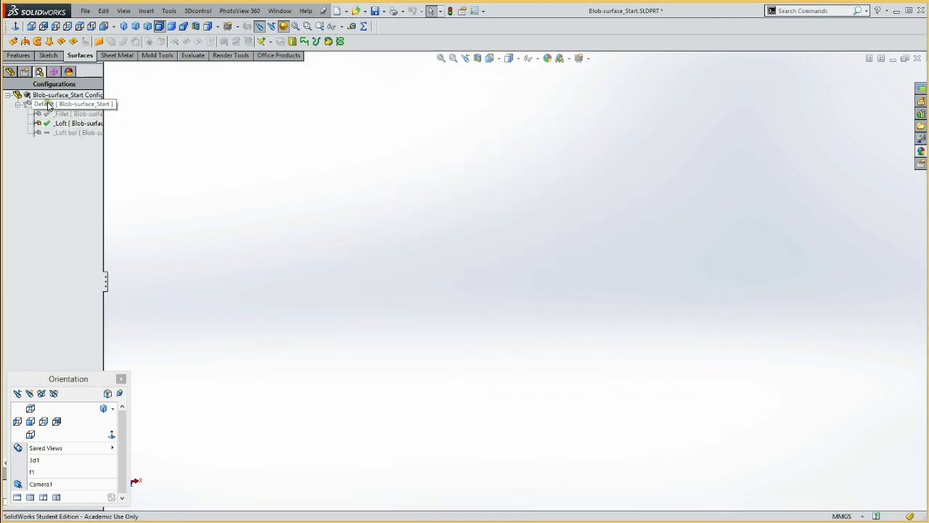
In _Loft, unsuppress Revolve1, Cut-Extrude1, and Split Line1 through Surface-Loft1.
click(10, 72)
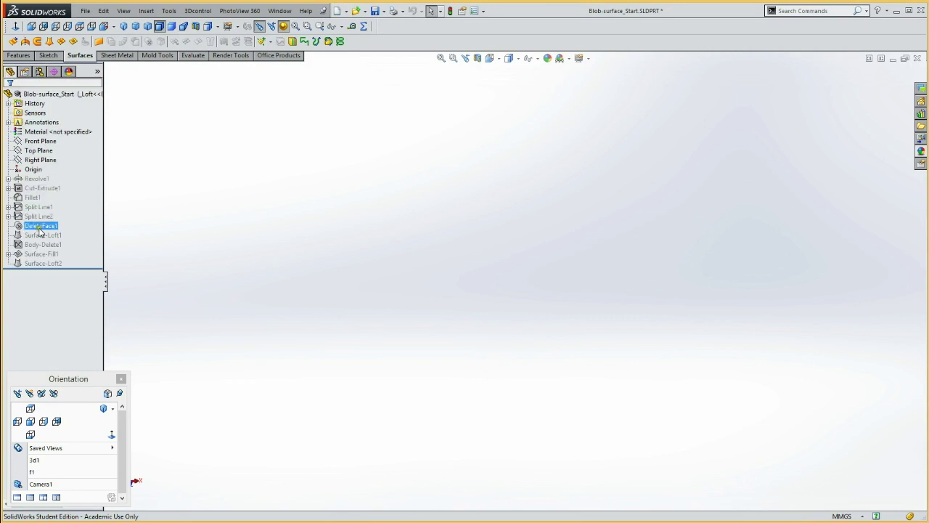
click(34, 178)
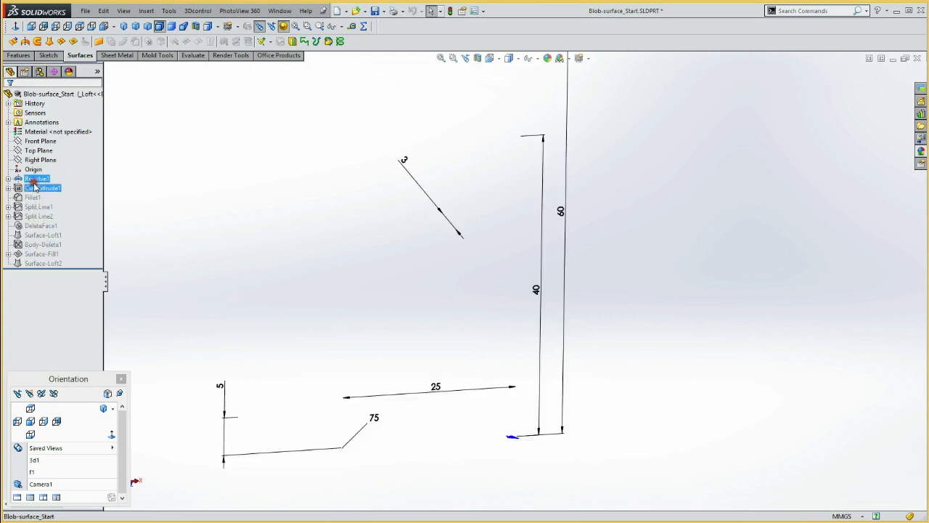
ctrl+click(34, 189)
click(48, 169)
click(40, 208)
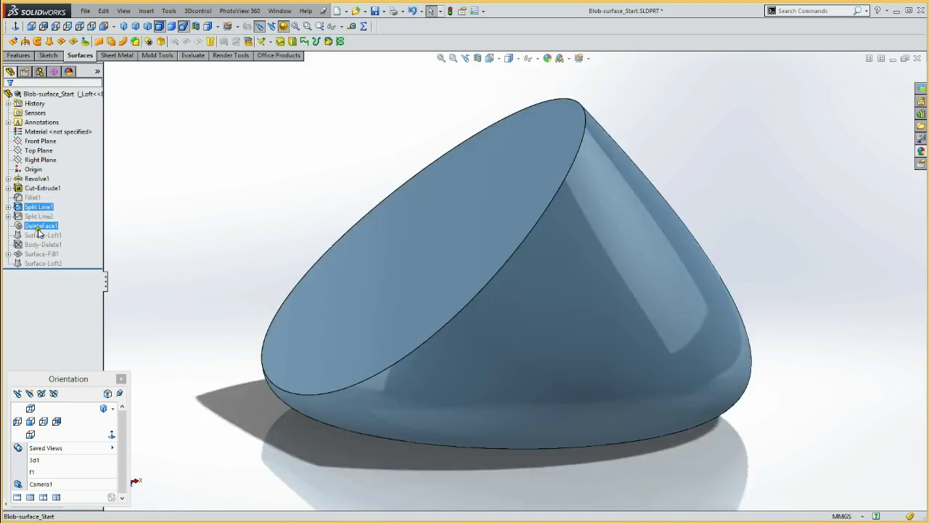
shift+click(39, 235)
click(48, 215)
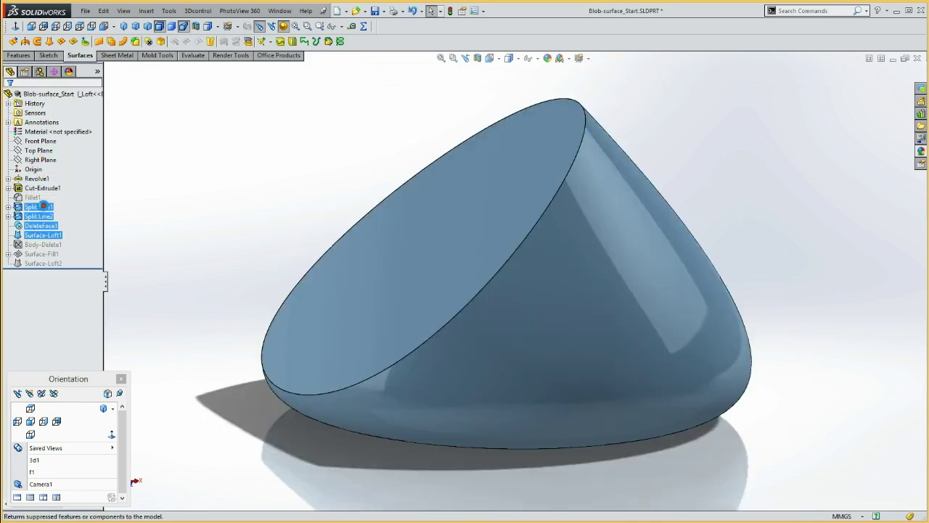
click(170, 239)
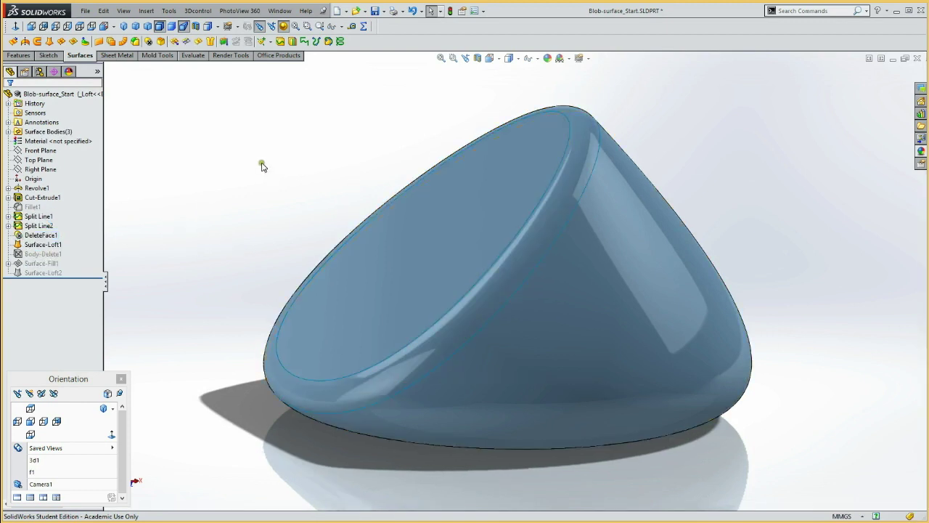
For _Loft bol, unsuppress every feature from Revolve1 through Surface-Loft2.
click(40, 71)
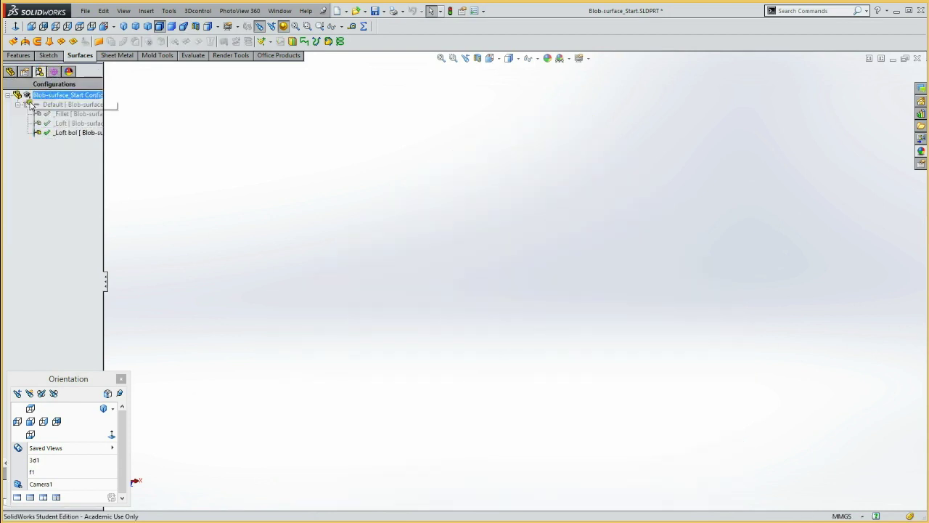
click(10, 71)
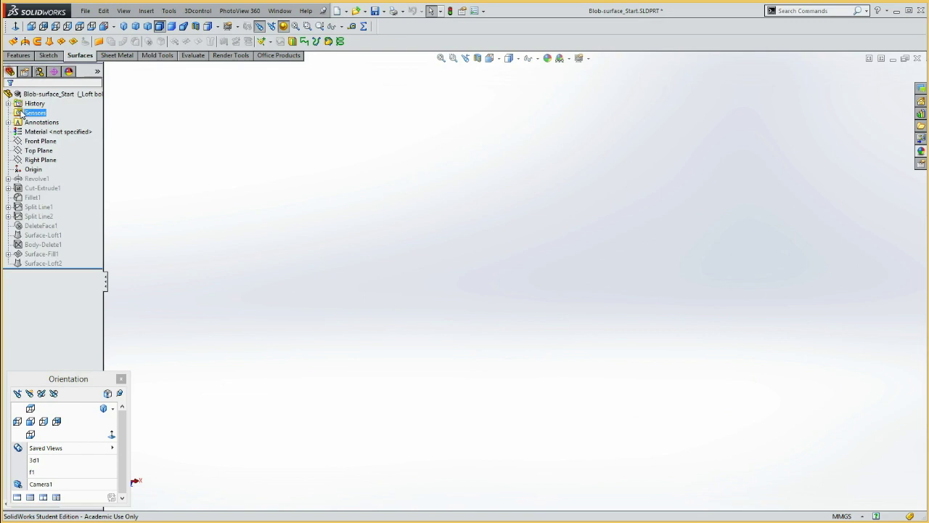
click(36, 178)
shift+click(40, 261)
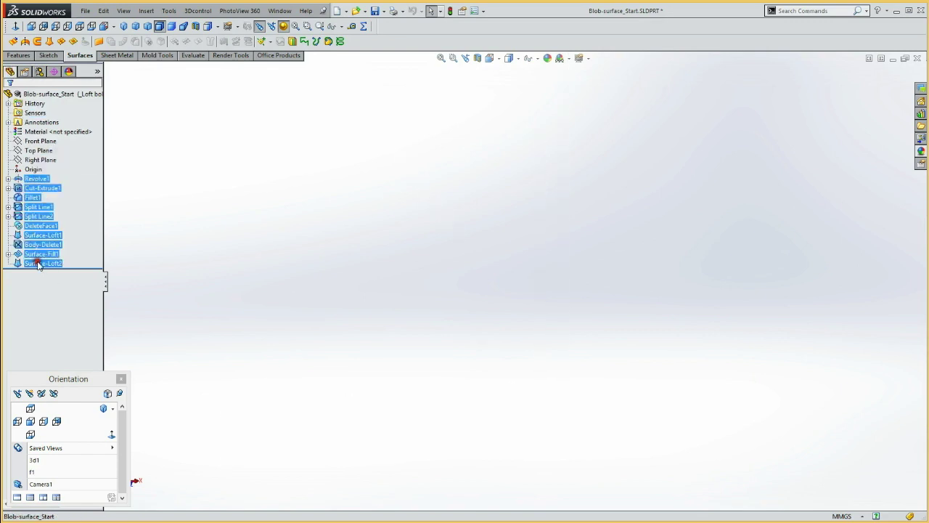
right_click(39, 189)
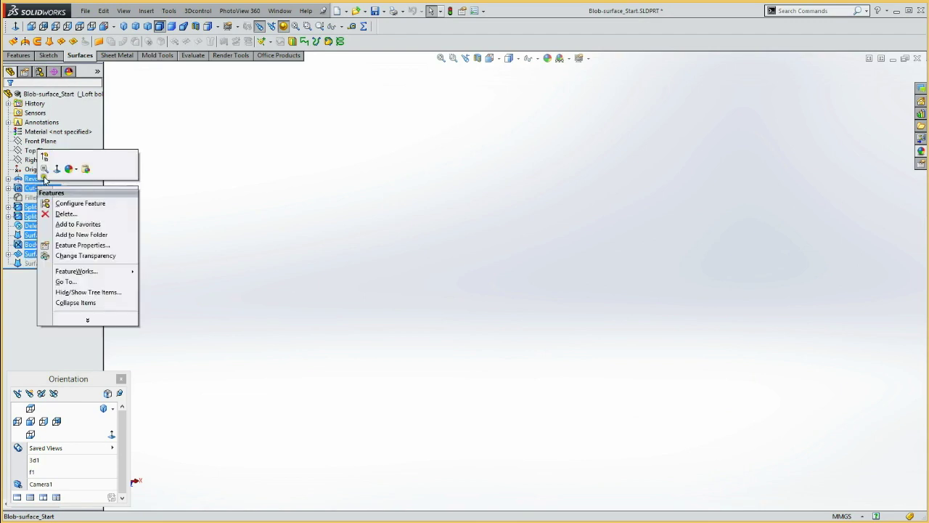
click(43, 158)
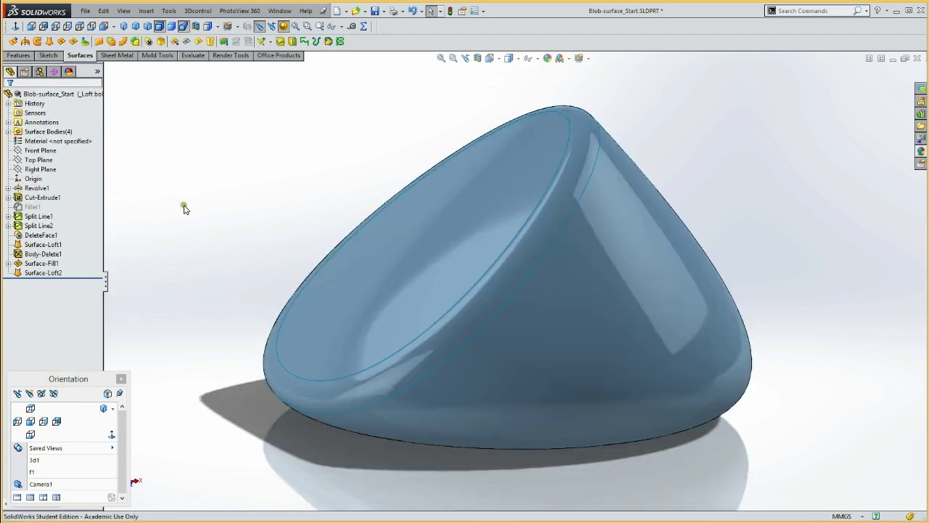
click(39, 71)
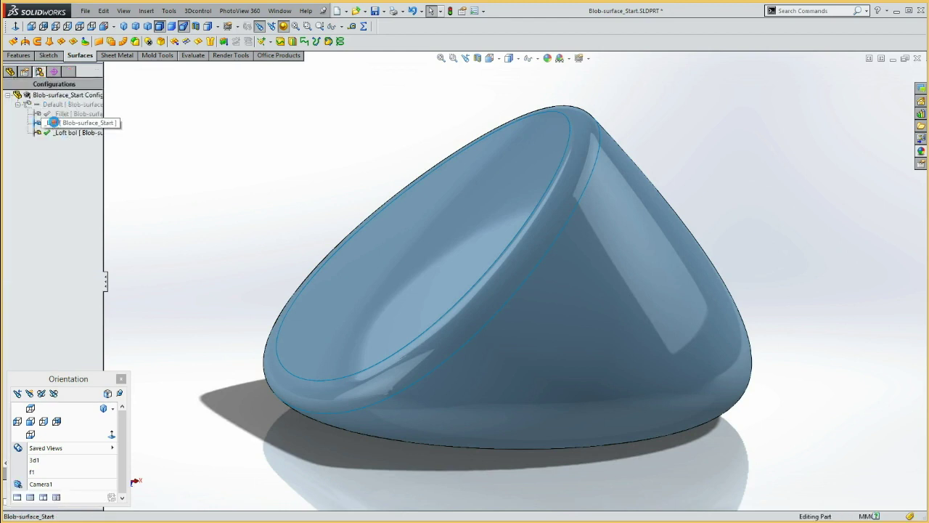
Activate the _Fillet configuration and view it from saved view f1, tilted to show the flat face.
double_click(52, 114)
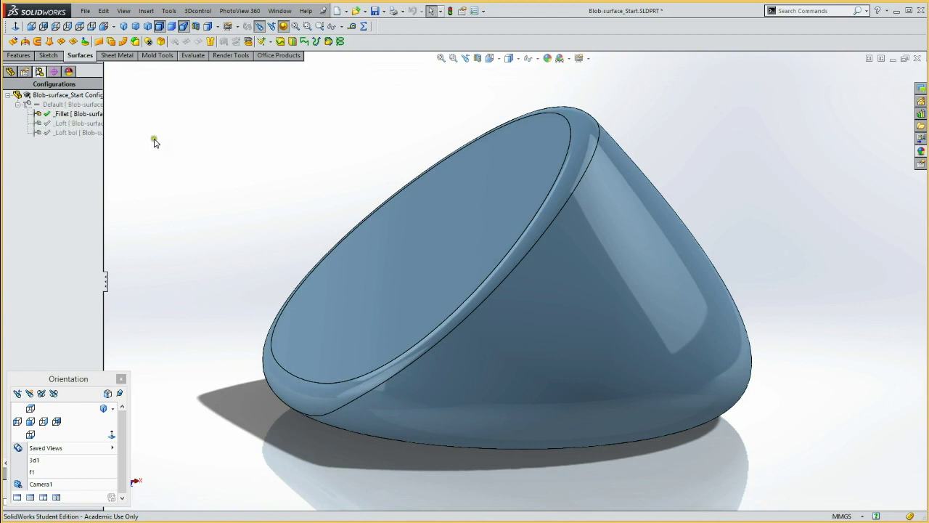
click(32, 471)
click(133, 247)
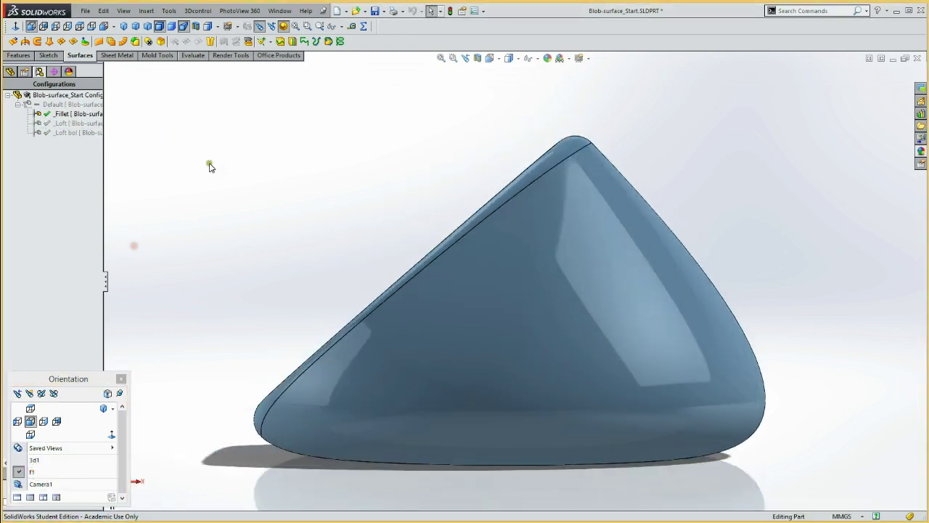
key(ctrl+7)
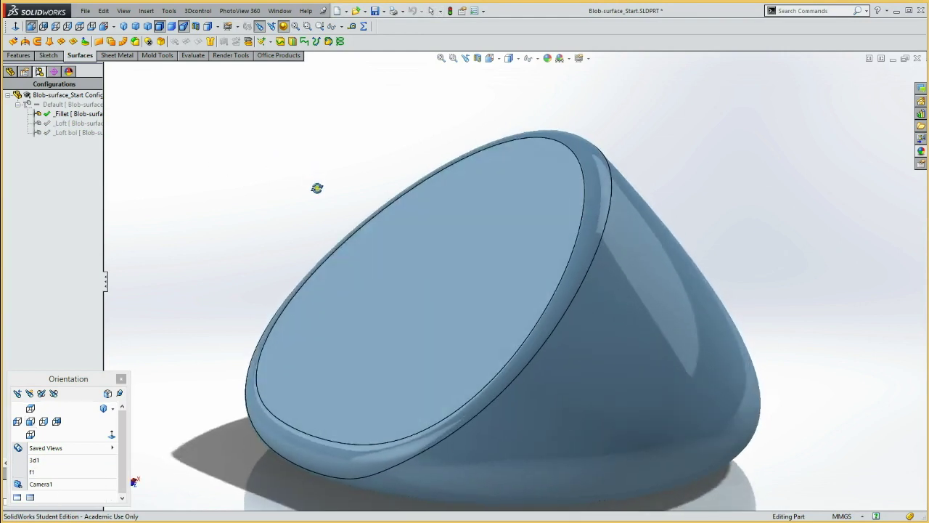